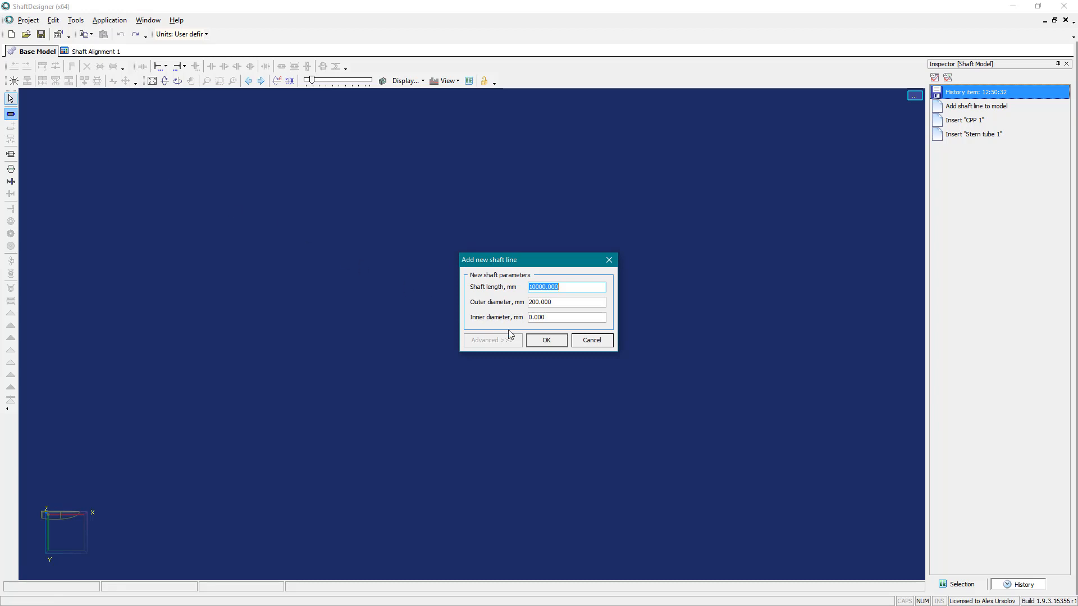
- Add a solid shaft line 10000 mm long with a 200 mm outer diameter, and fit a CPP propeller at its aft end
left_click(546, 340)
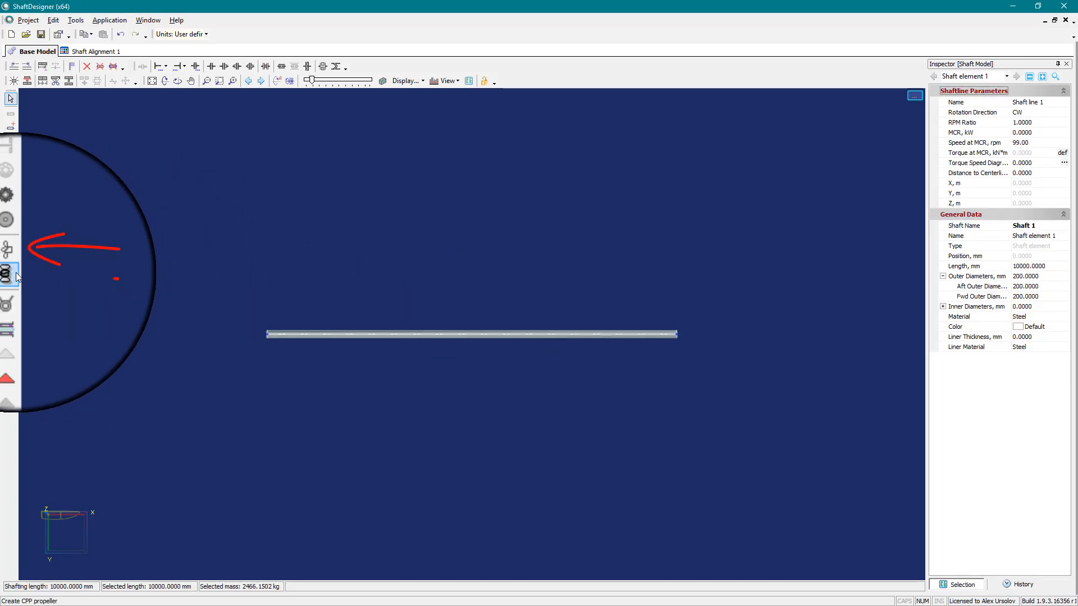
left_click(10, 274)
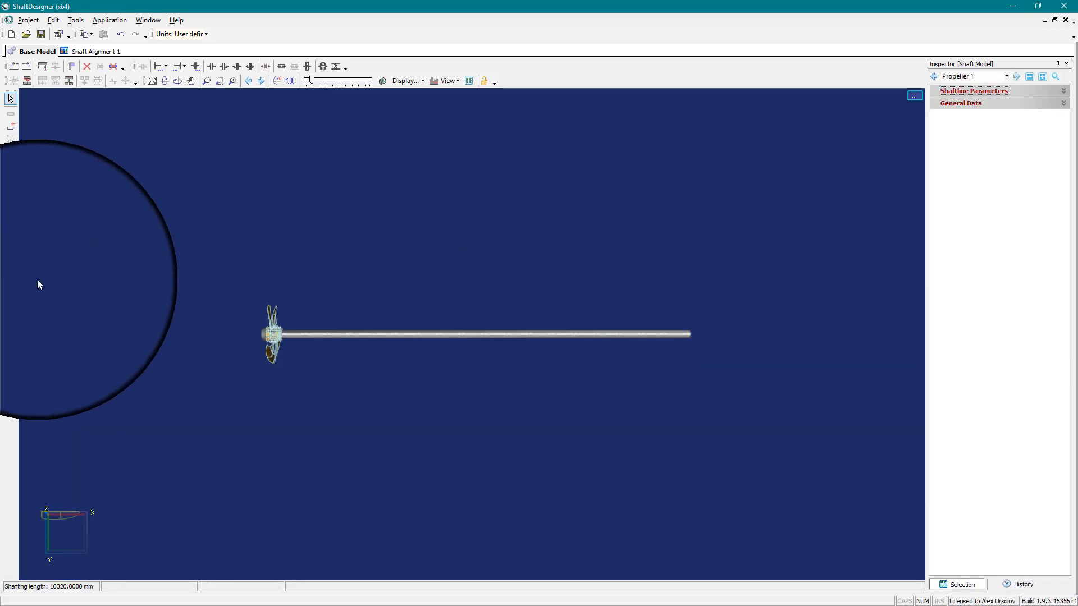
- Create a solid stern tube just forward of the propeller, positioned at about 508 mm and about 2320 mm long
left_click(11, 304)
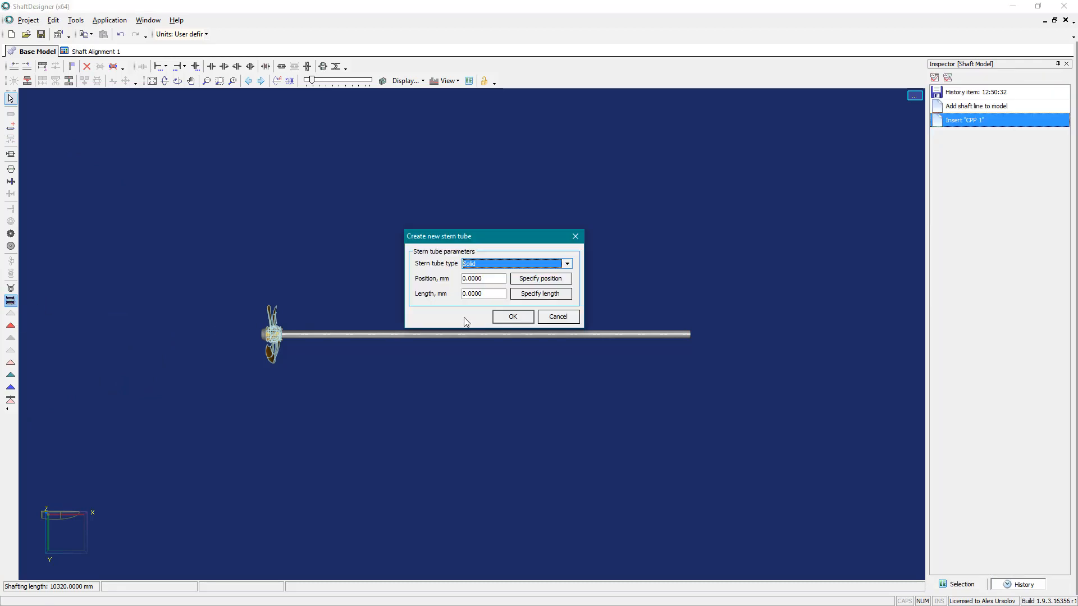
left_click(532, 287)
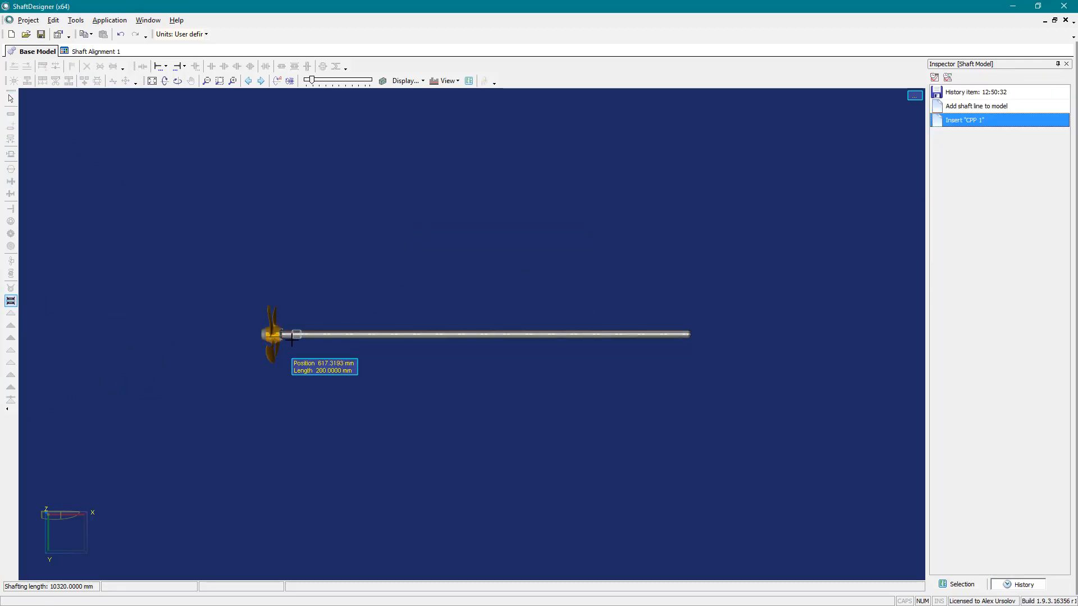
scroll(286, 338, "up", 2)
left_click(287, 338)
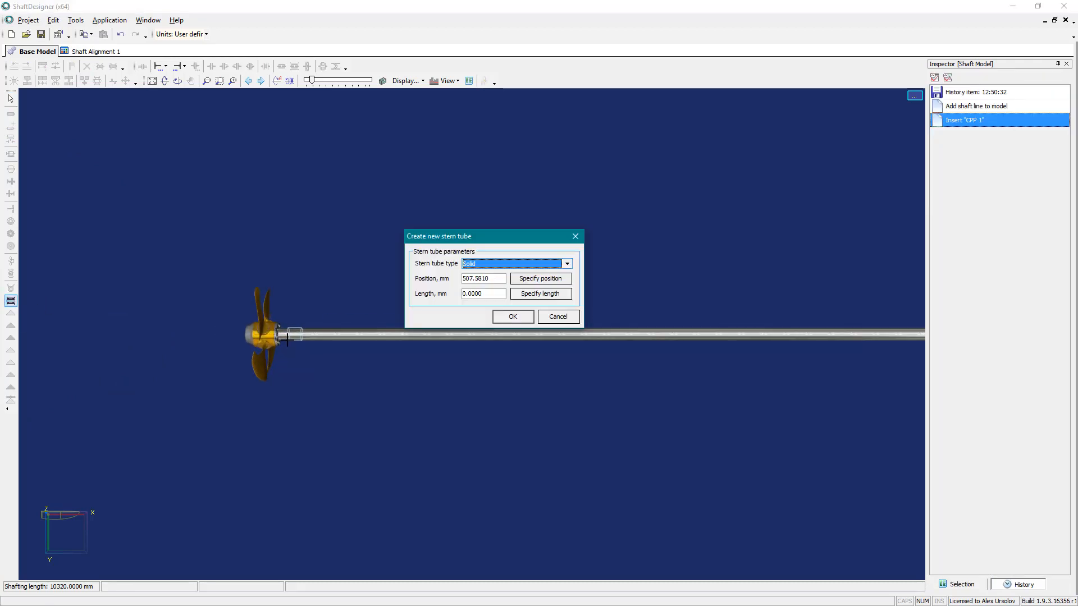
left_click(523, 297)
left_click(442, 337)
left_click(512, 316)
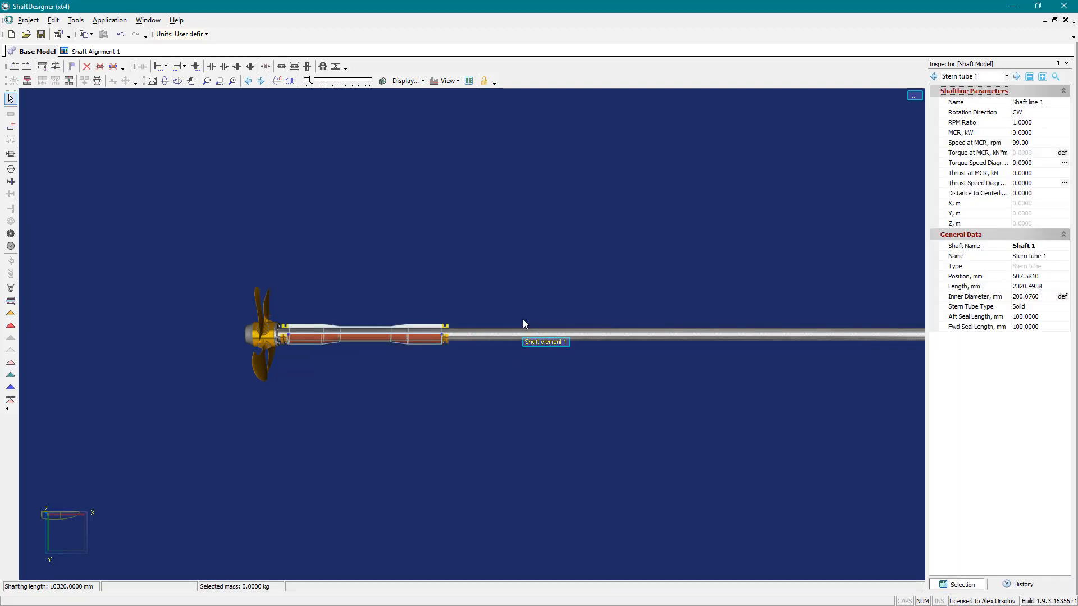
- Place two stern tube bearings inside the stern tube, one near its aft end and one near its forward end
left_click(10, 314)
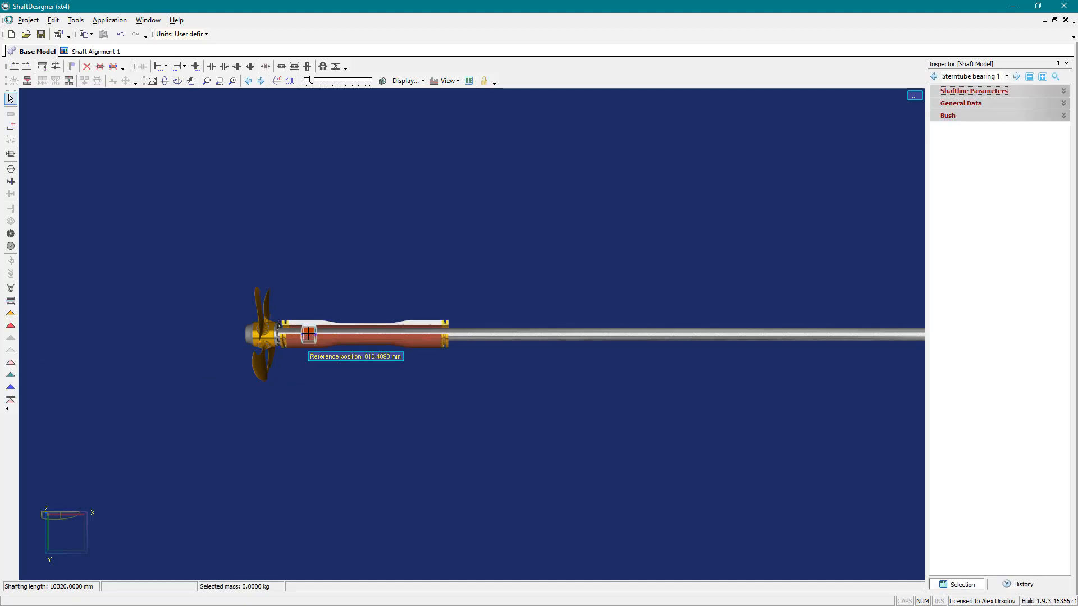
left_click(309, 334)
left_click(10, 314)
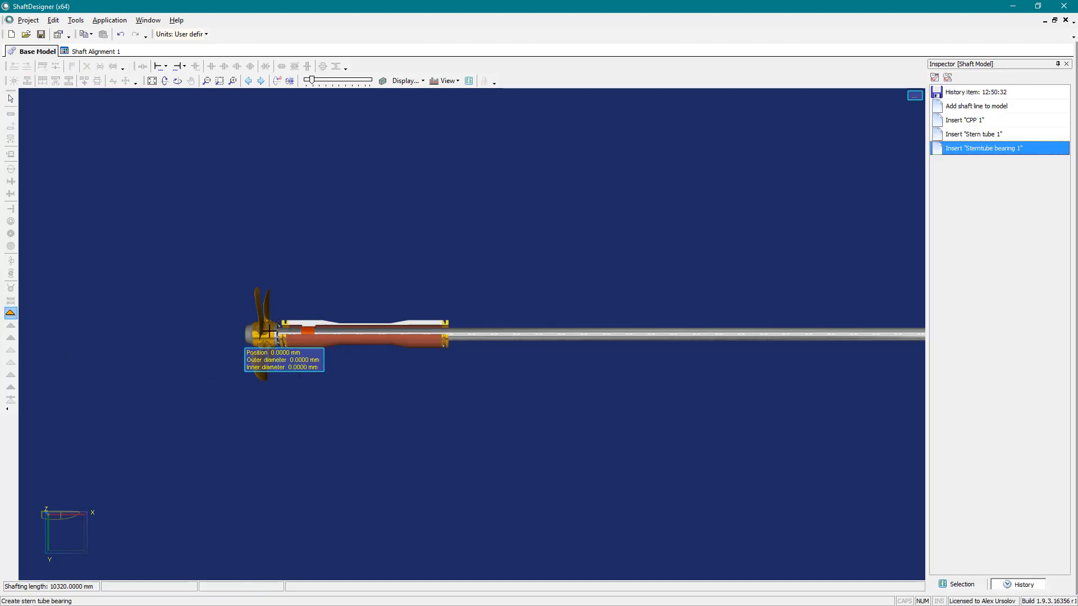
left_click(421, 334)
- Add an intermediate bearing on the shaft forward of the stern tube, at a position of about 6650 mm
left_click(11, 325)
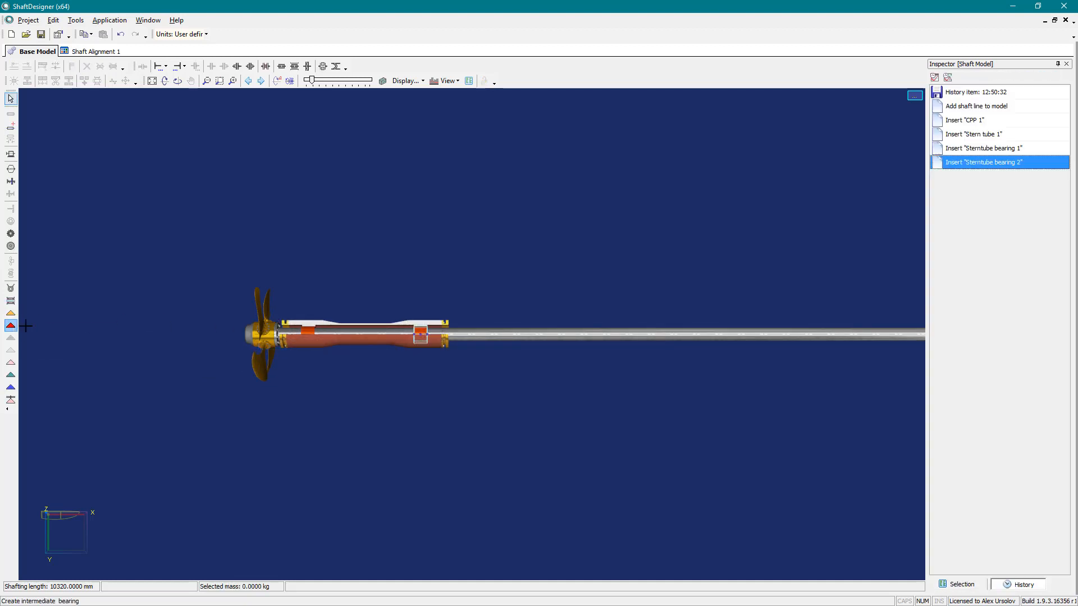
left_click(701, 354)
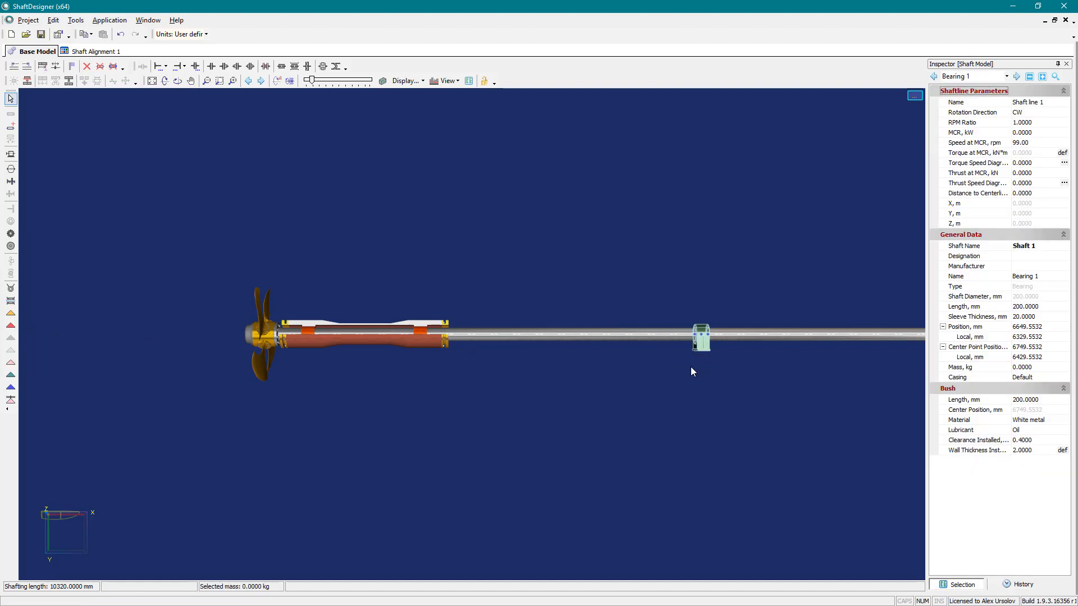
left_click(683, 373)
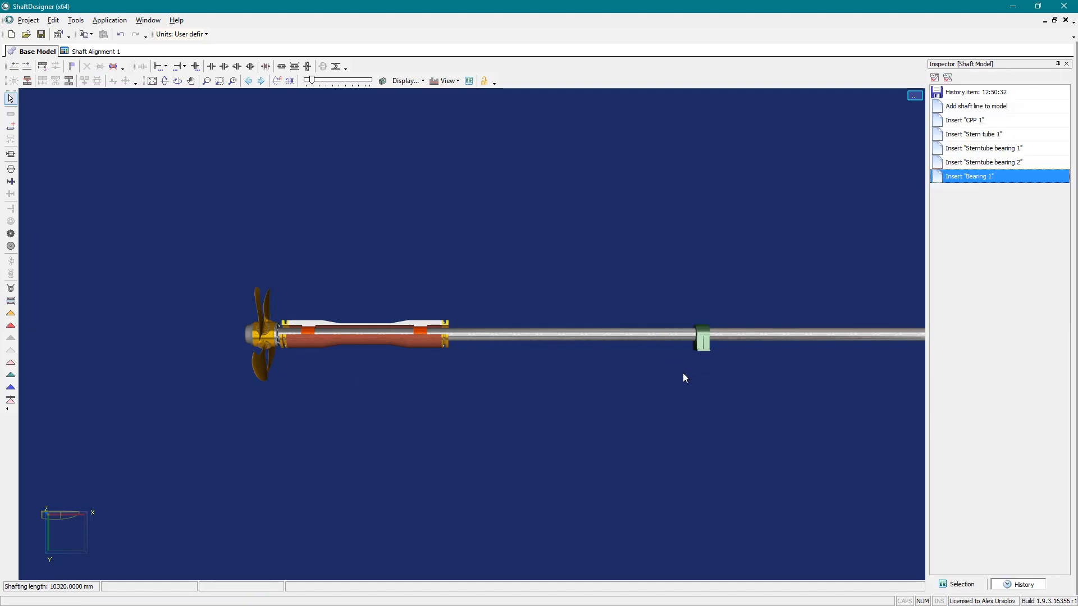
- Insert a coupling on the shaft between the stern tube and the intermediate bearing, at about 4600 mm
left_click(193, 66)
left_click(465, 320)
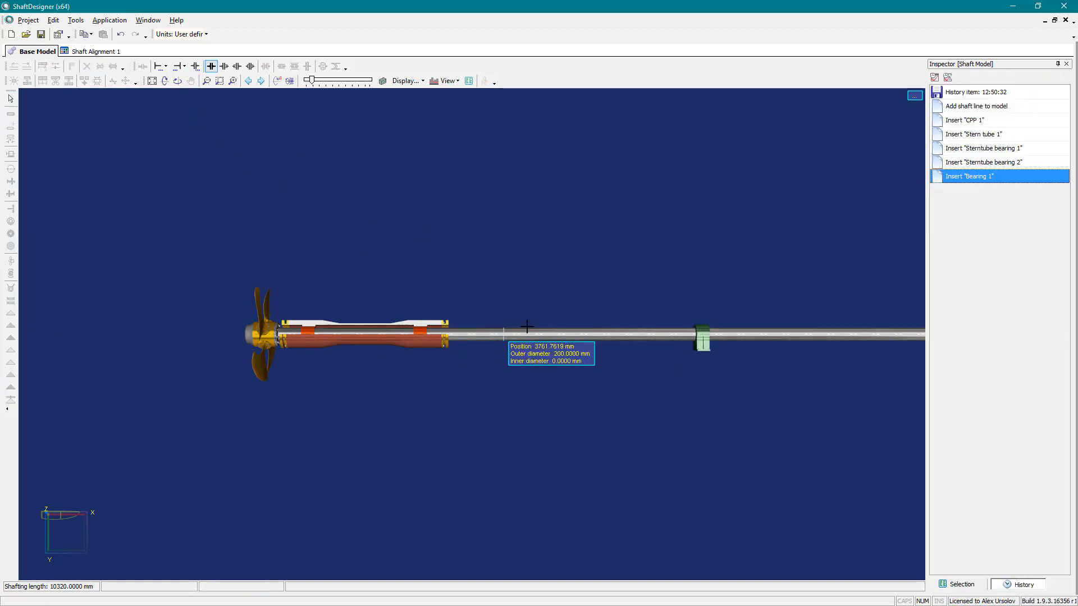
left_click(558, 335)
- Lengthen the aft stern tube bearing in both directions and adjust the forward stern tube bearing's position
scroll(292, 339, "up", 5)
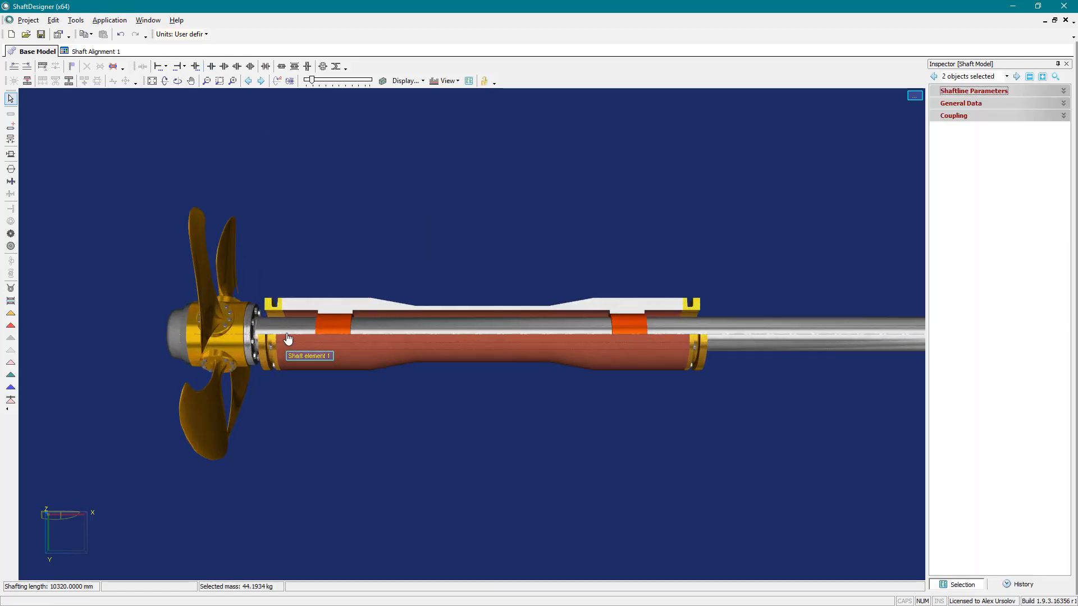
left_click(334, 336)
left_click_drag(354, 333, 378, 333)
left_click_drag(606, 329, 623, 330)
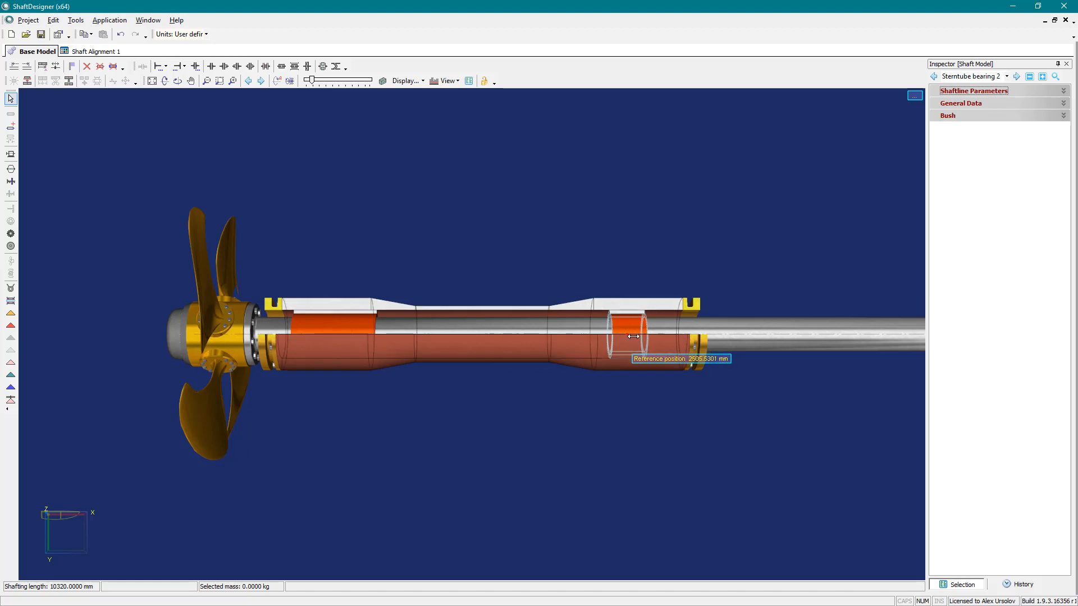
left_click(629, 394)
- Set the intermediate bearing's position to 6800 mm
left_click_drag(654, 395, 28, 381)
left_click(741, 372)
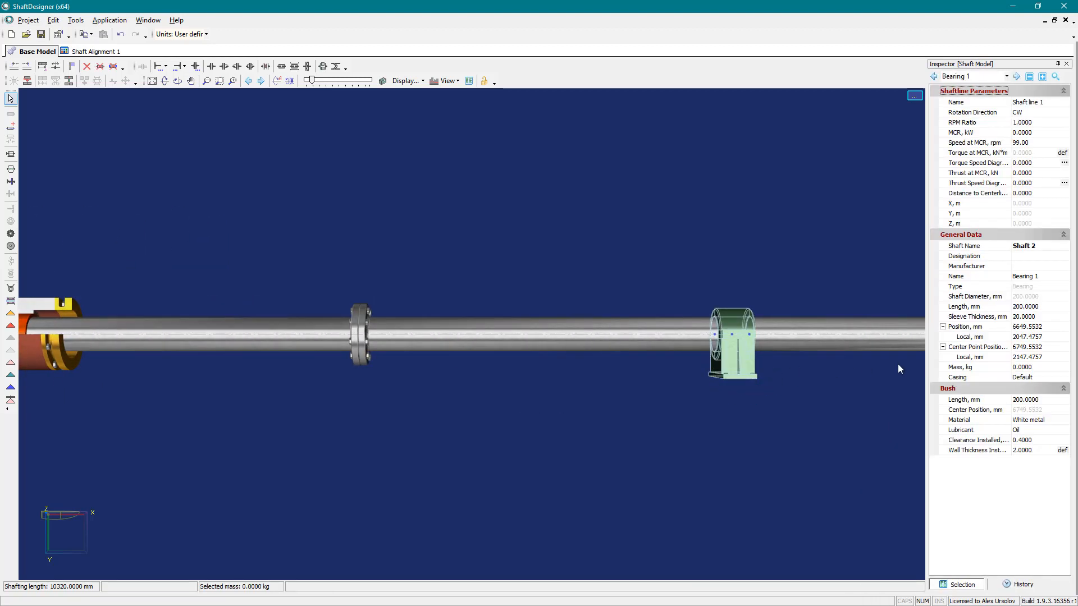
left_click(1036, 328)
type("6800")
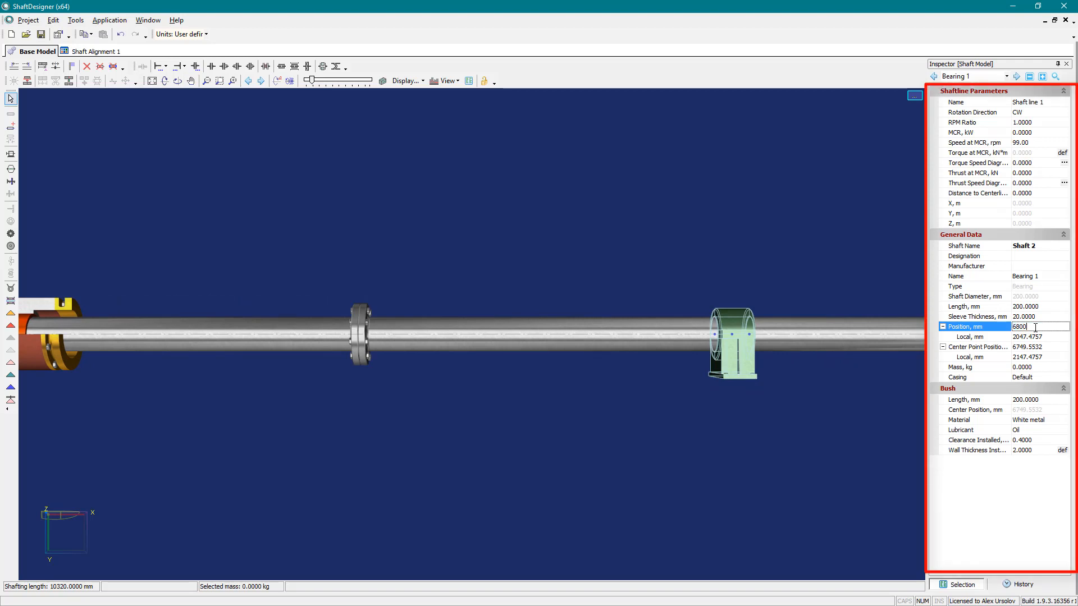
key("Return")
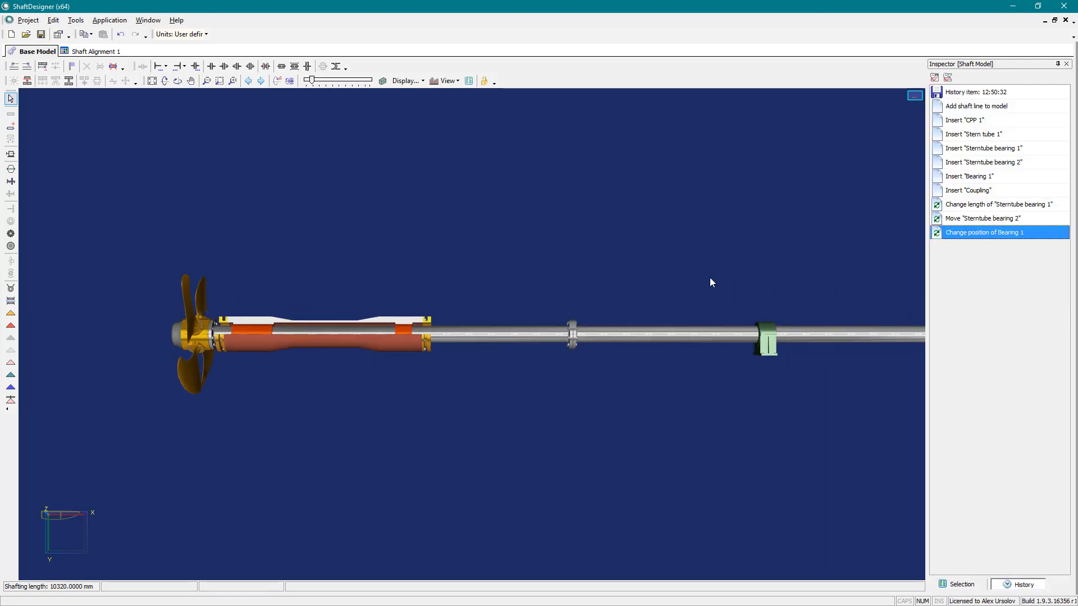
- Split the shaft element just outside both ends of the stern tube, at about 393 mm and 2969 mm
scroll(246, 319, "up", 5)
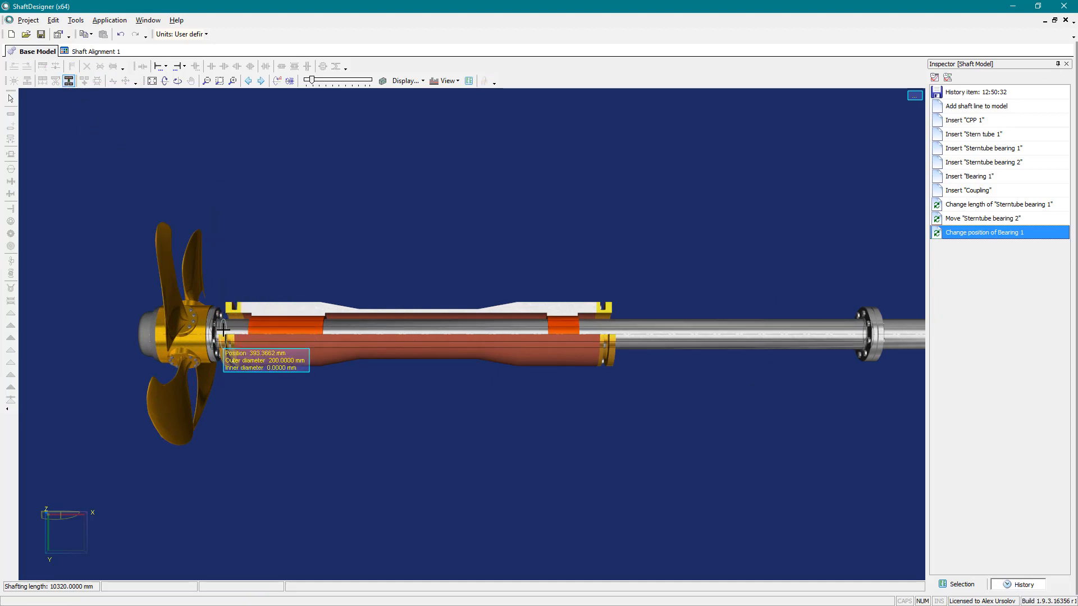
left_click(224, 330)
left_click(69, 80)
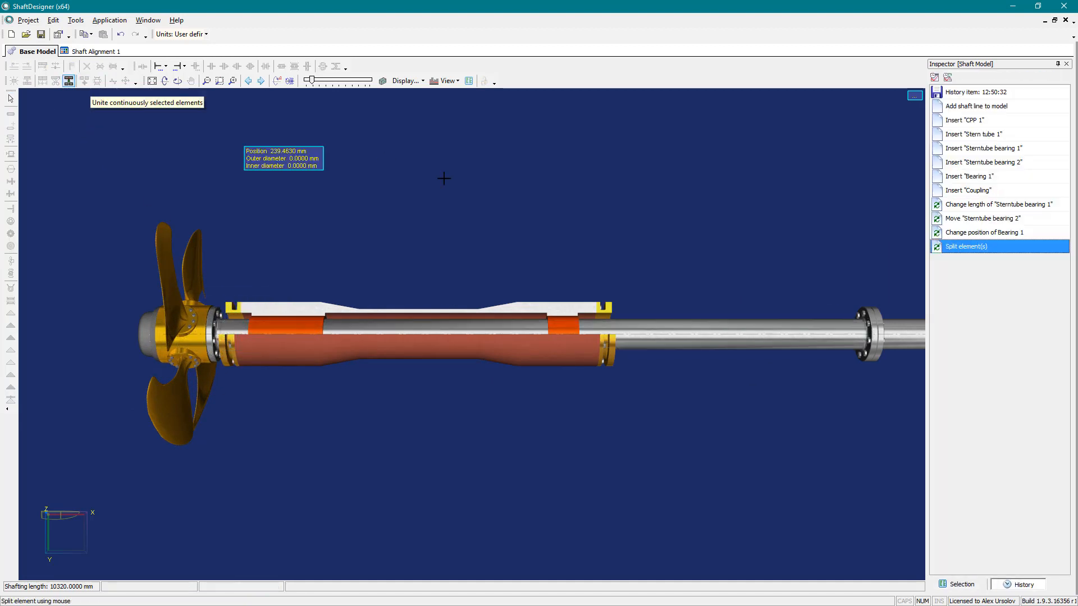
left_click(618, 333)
- Give the shaft element inside the stern tube a 10 mm thick bronze liner
left_click(605, 334)
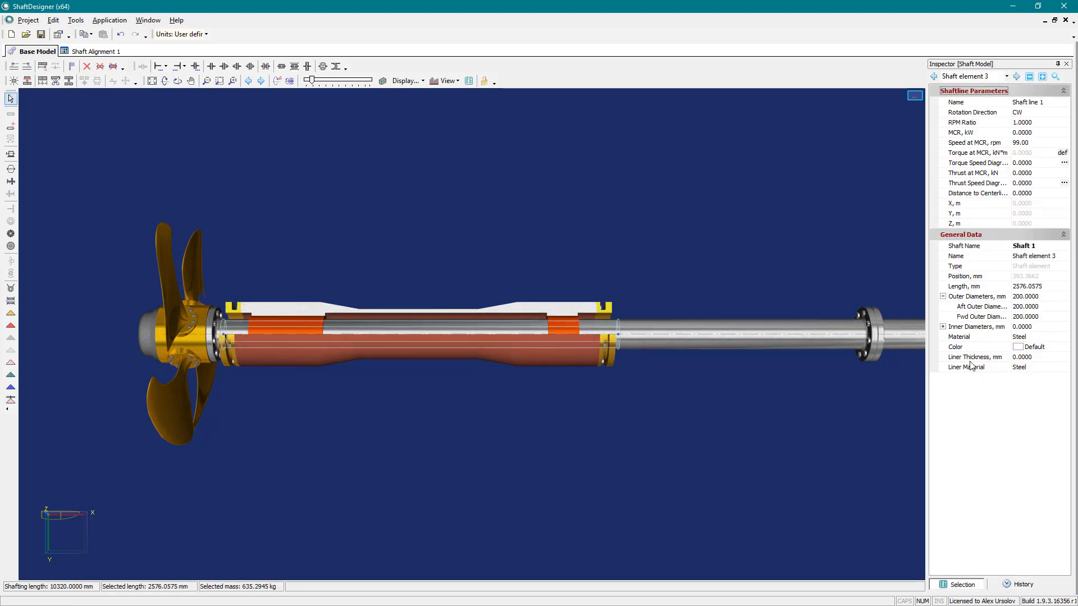
left_click(1045, 358)
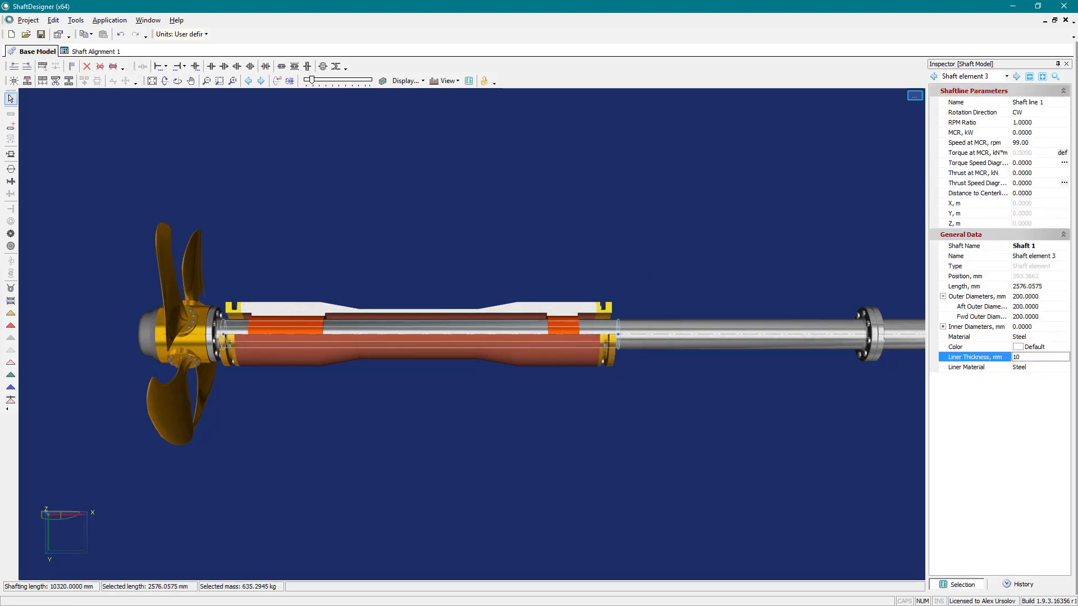
key("Return")
left_click(1044, 368)
left_click(1064, 368)
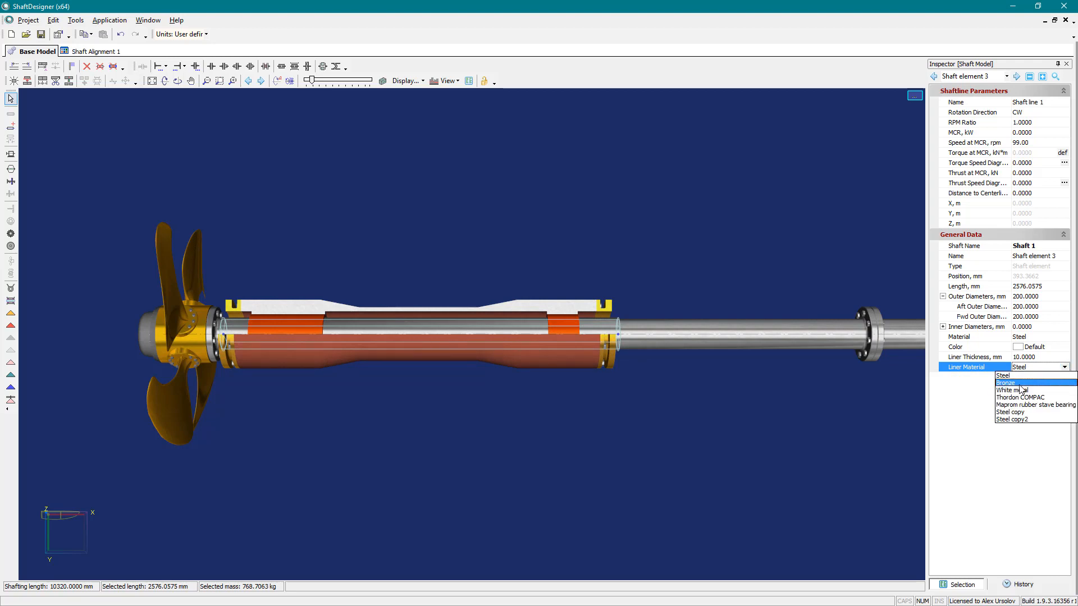
left_click(1020, 385)
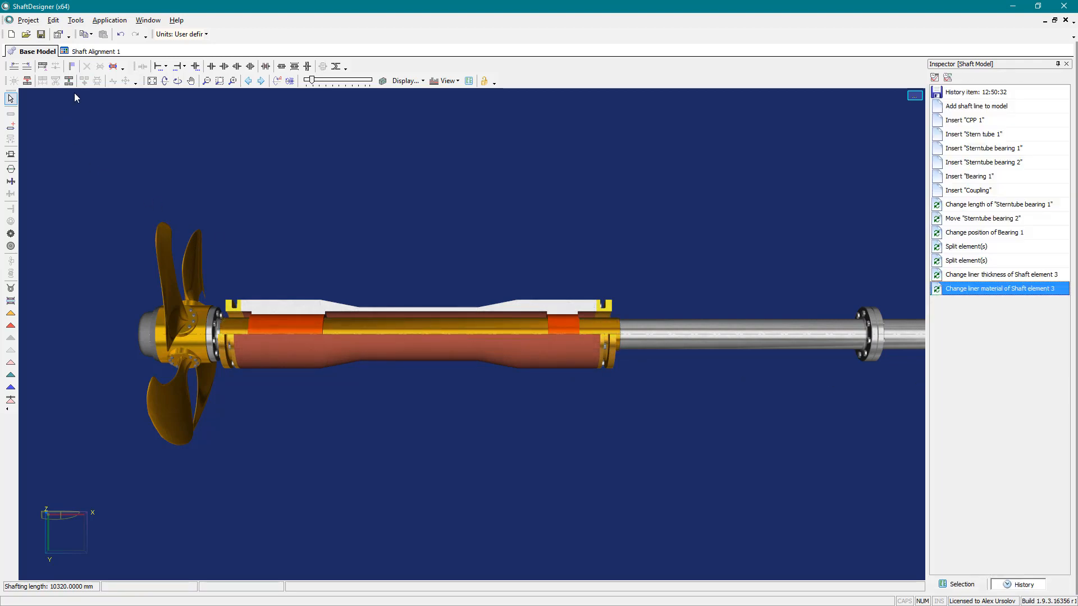
- Split the shaft forward of the stern tube twice, creating elements about 169 mm and 297 mm long
left_click(644, 335)
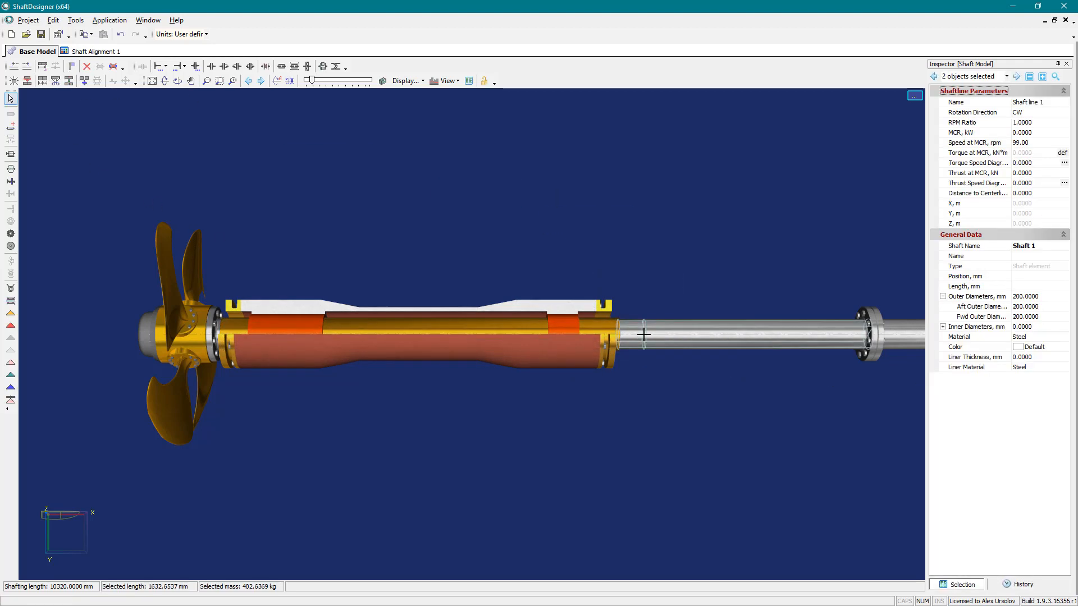
left_click(69, 82)
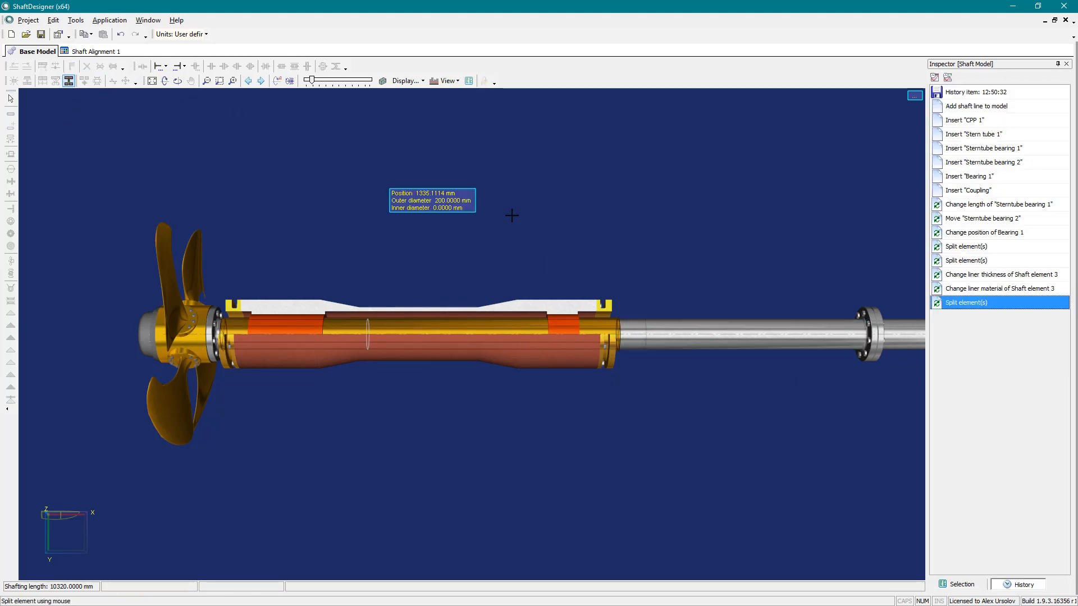
left_click(689, 346)
- Set the outer diameter of the three shaft elements from the propeller through the short one forward of the stern tube to 250 mm
left_click(631, 338)
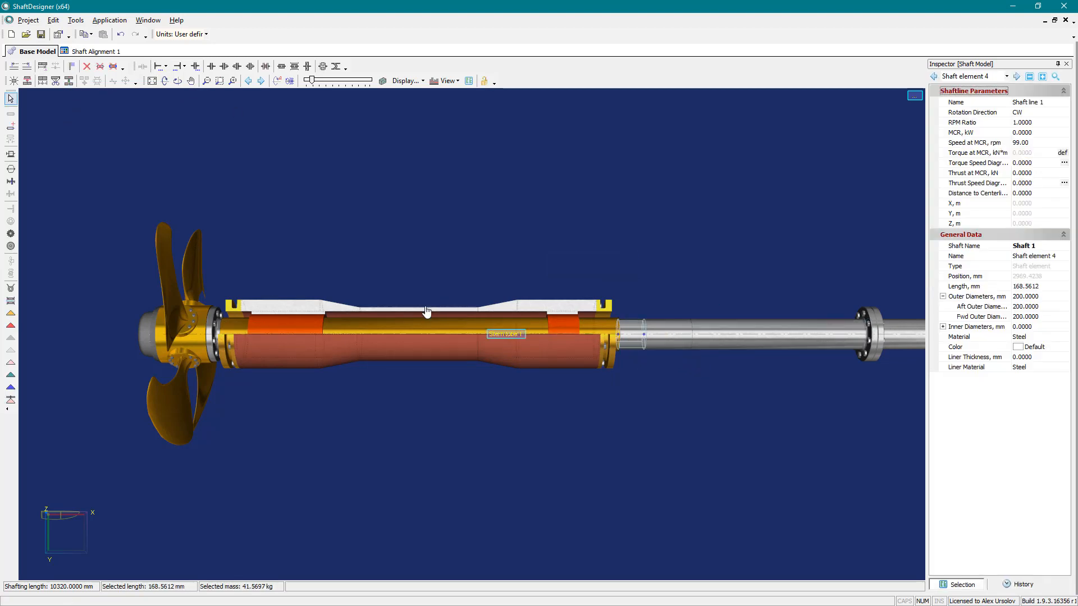
left_click(230, 334, "ctrl")
key("shift+Left")
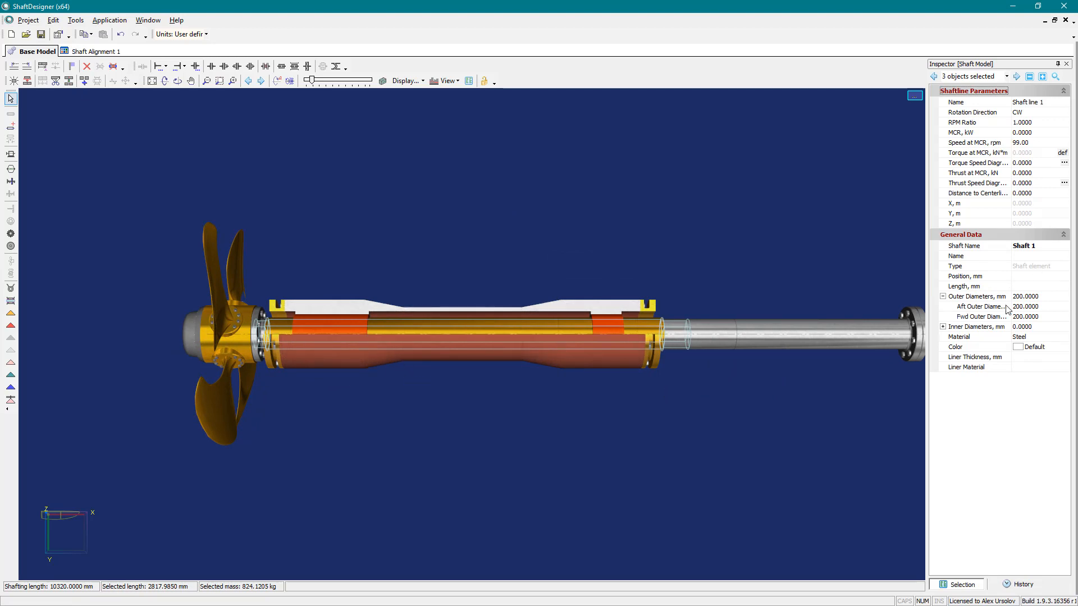
left_click(1029, 300)
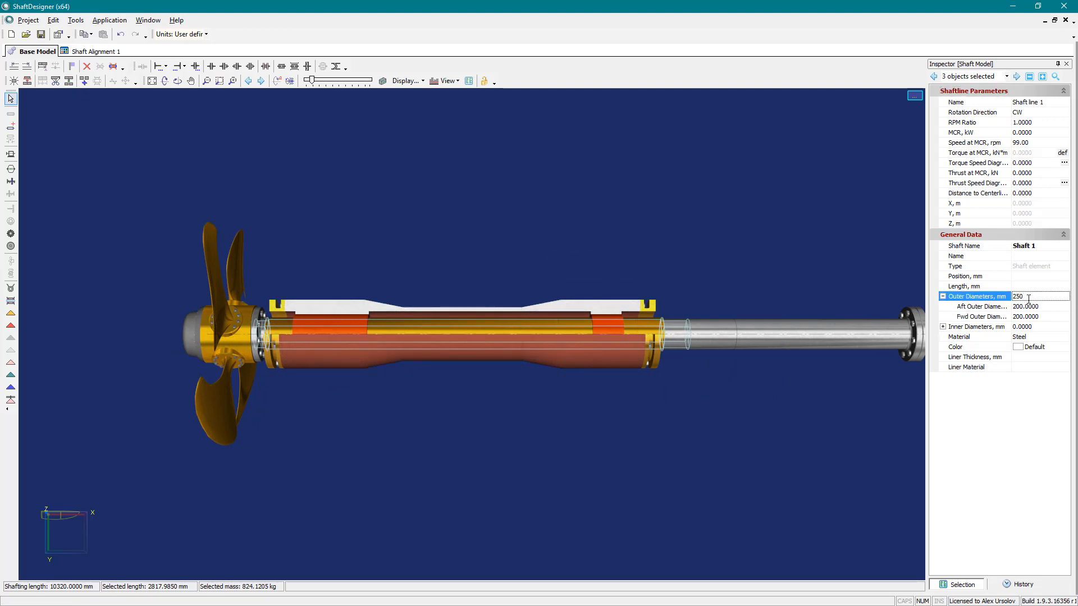
key("Return")
- Taper the next shaft element forward by setting its aft outer diameter to 250 mm
left_click(708, 338)
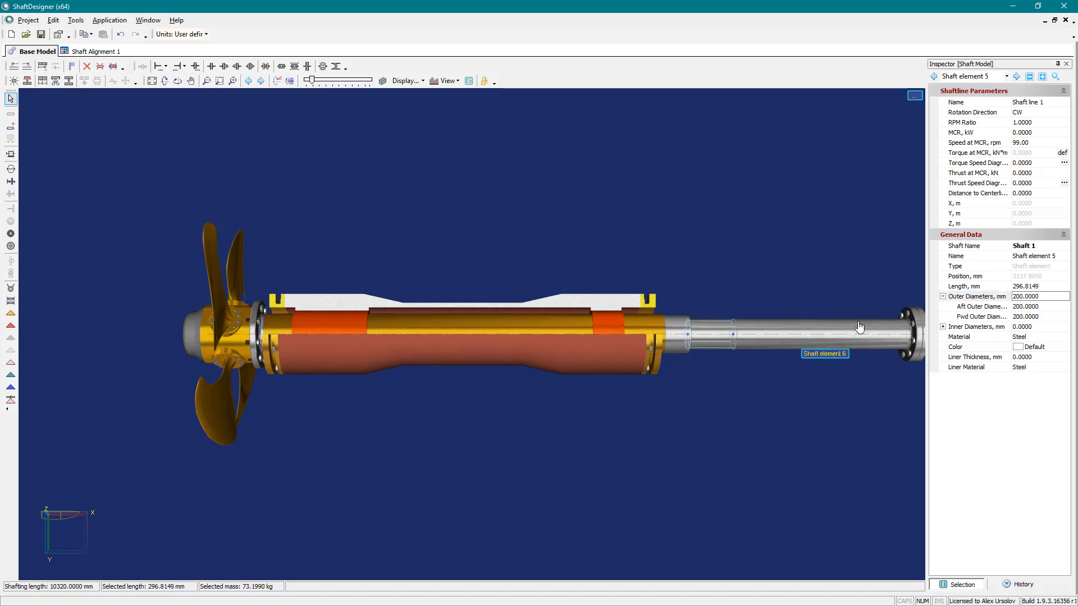
left_click(1021, 307)
key("Return")
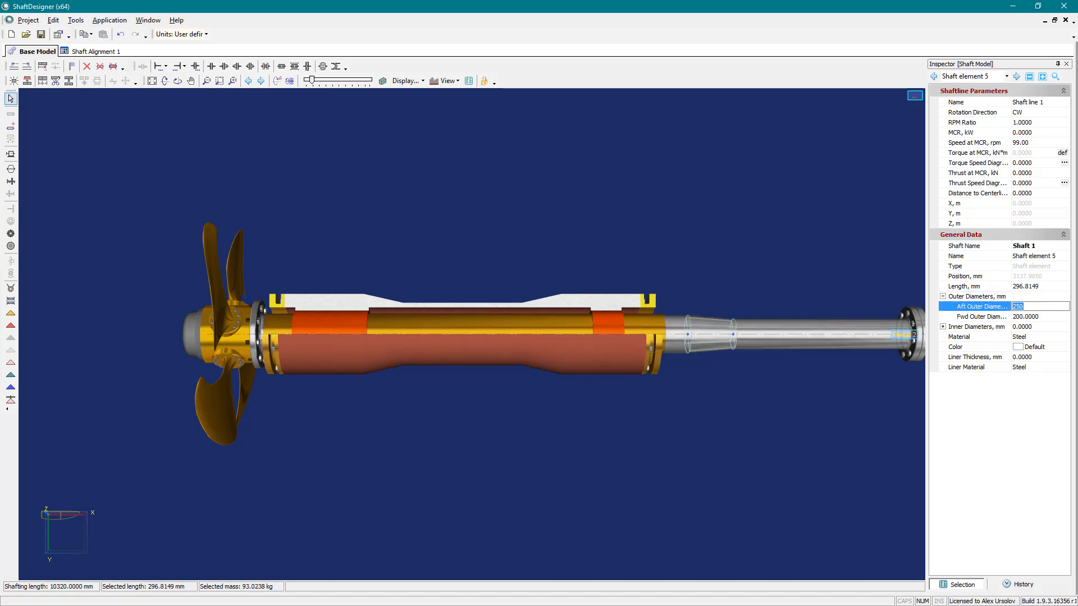
left_click(809, 288)
- Set the propeller's number of blades to 5
left_click_drag(753, 271, 552, 254)
left_click(276, 328)
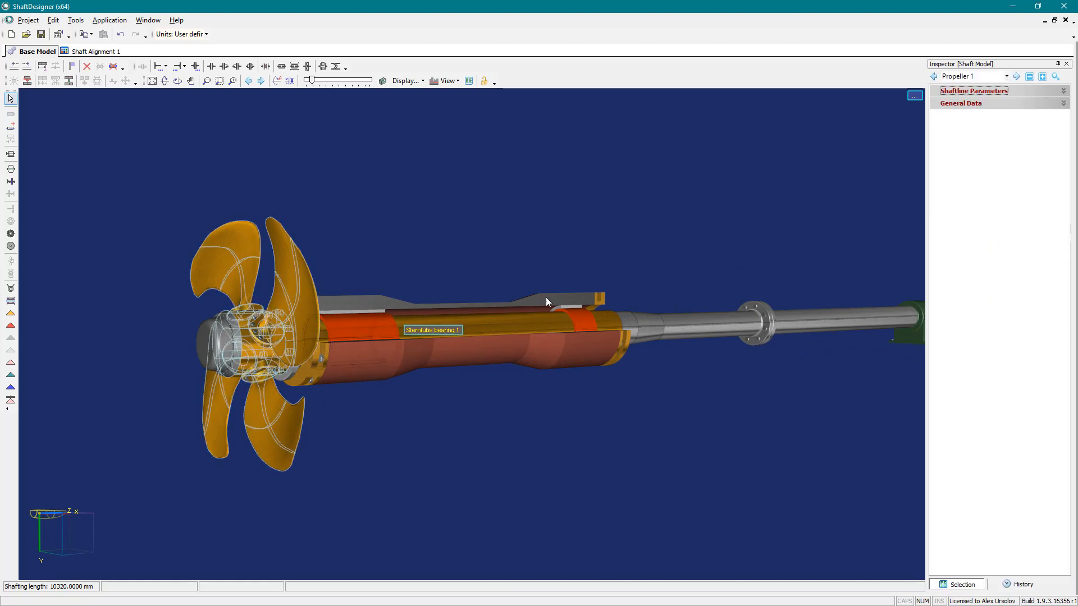
left_click(1042, 77)
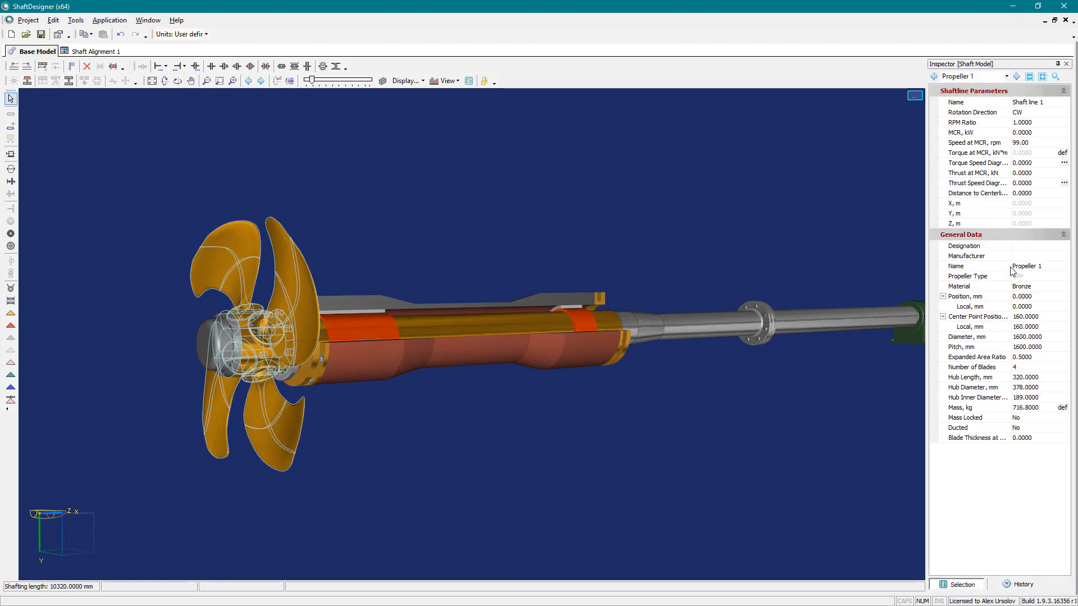
left_click(1018, 367)
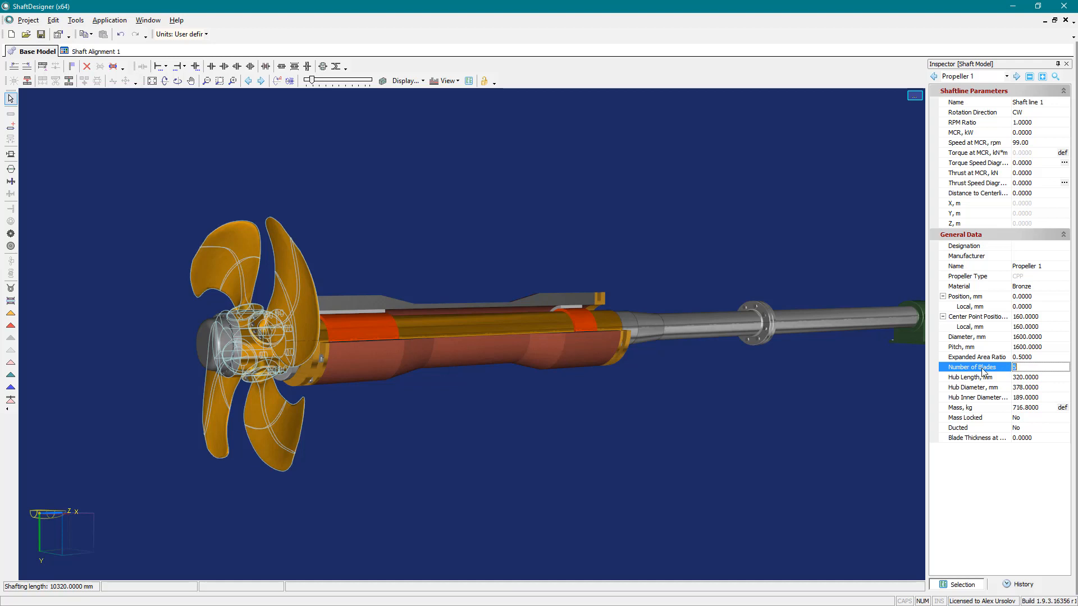
key("Return")
left_click(678, 409)
scroll(672, 409, "down", 3)
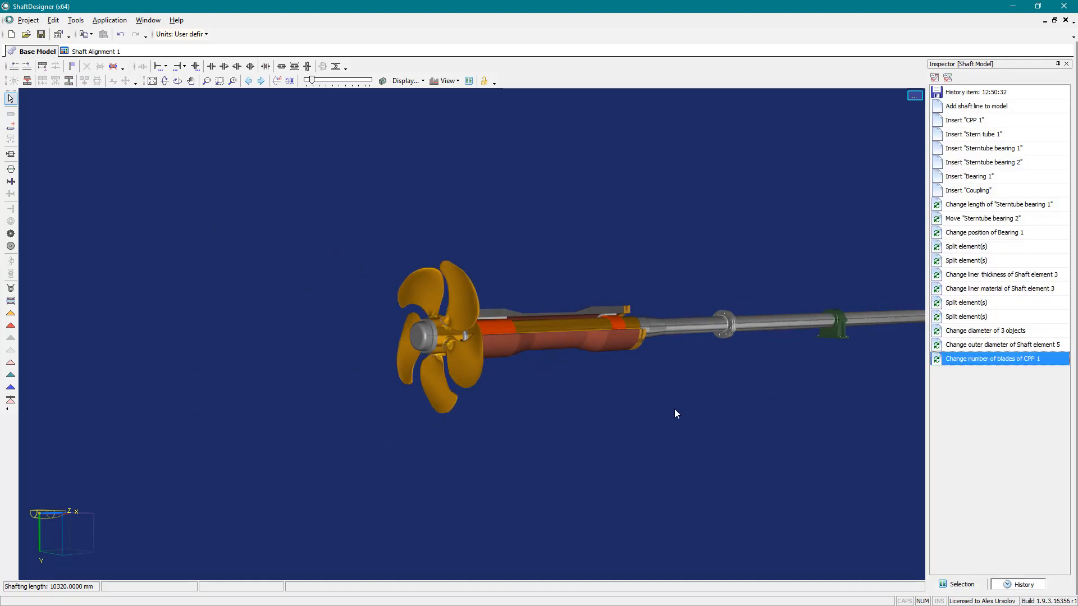
left_click_drag(712, 403, 462, 378)
scroll(629, 392, "down", 3)
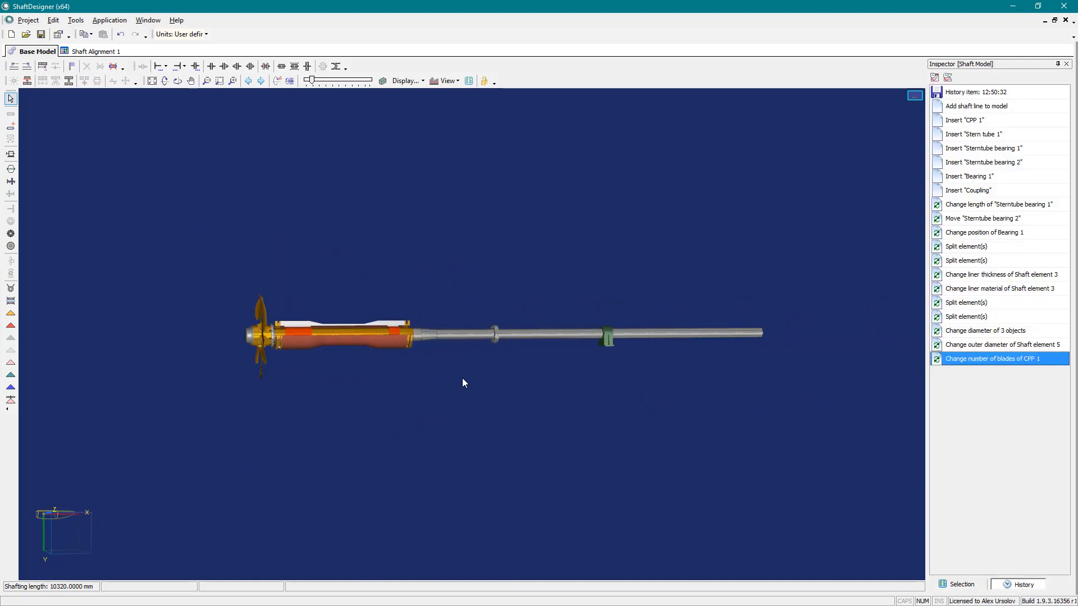
- Add a gear wheel shaft at the forward end of the shaft line
left_click(11, 182)
left_click(527, 329)
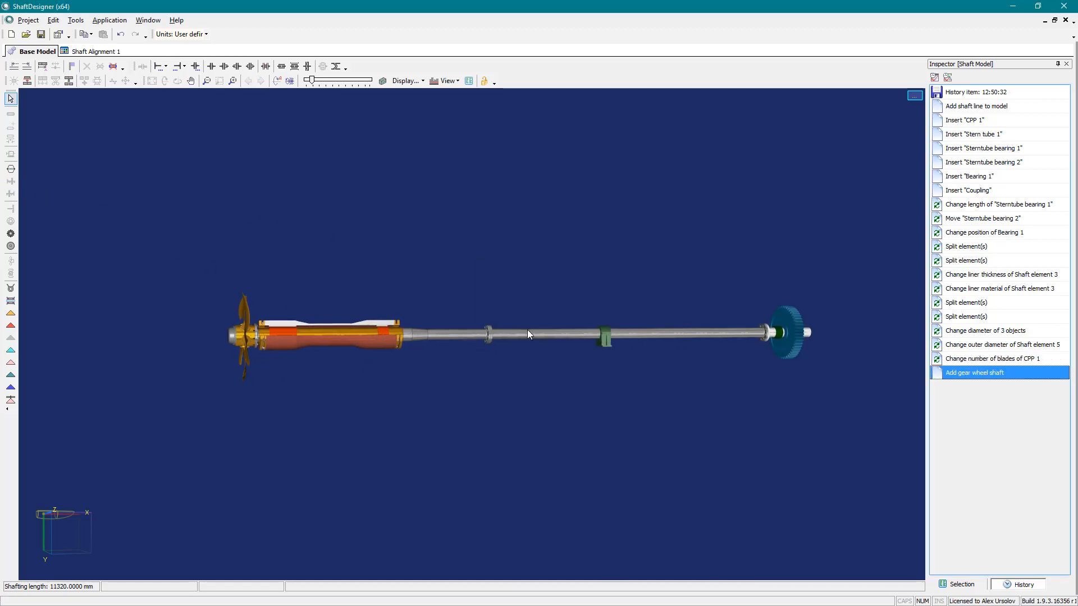
- Add a half coupling at the forward end of the shaft adjoining the gear wheel shaft
scroll(528, 330, "up", 2)
left_click_drag(625, 354, 434, 346)
scroll(630, 365, "up", 3)
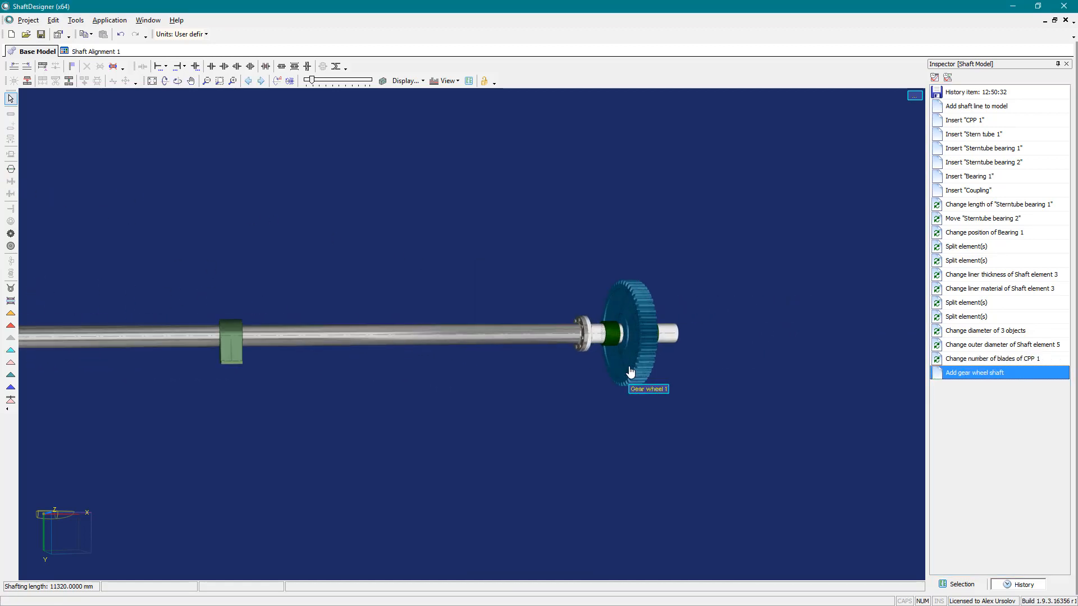
left_click(519, 339)
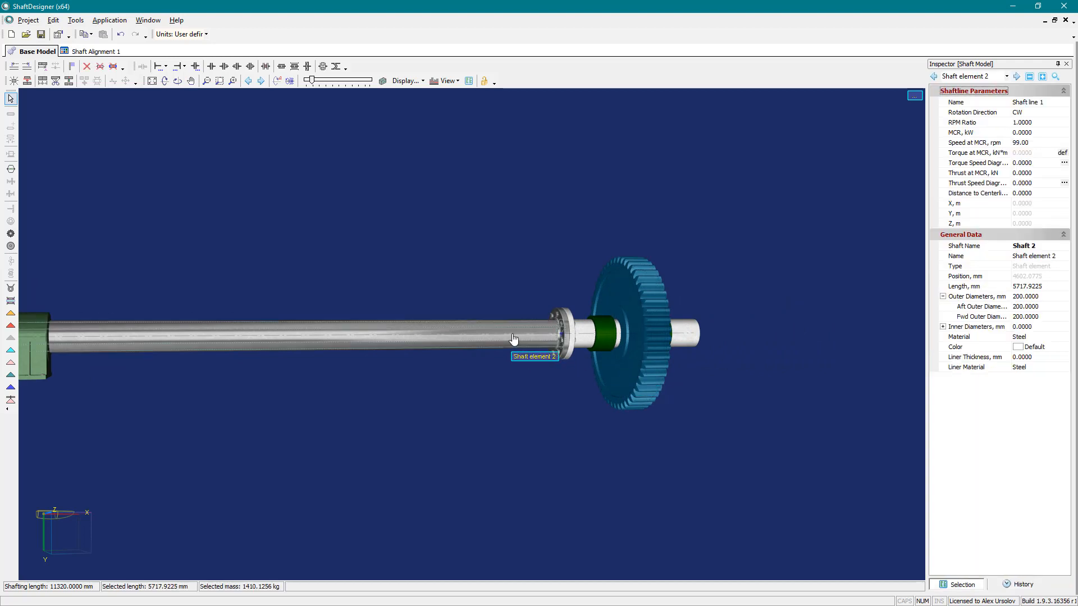
left_click(185, 68)
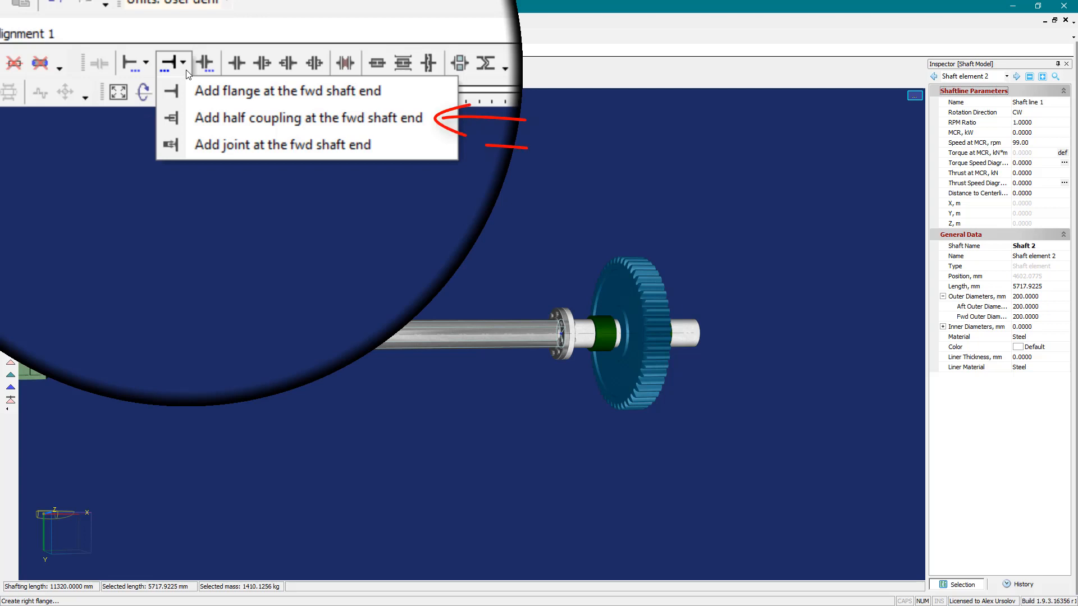
left_click(201, 118)
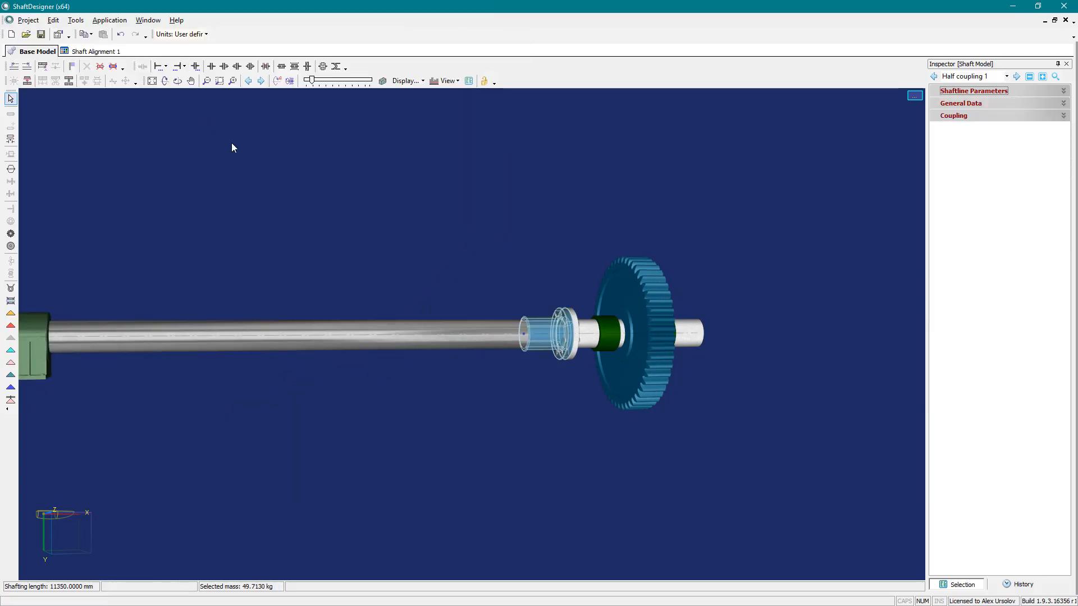
- Convert the flange coupling between the stern tube and the forward shaft bearing to a sleeve coupling
left_click_drag(310, 222, 519, 229)
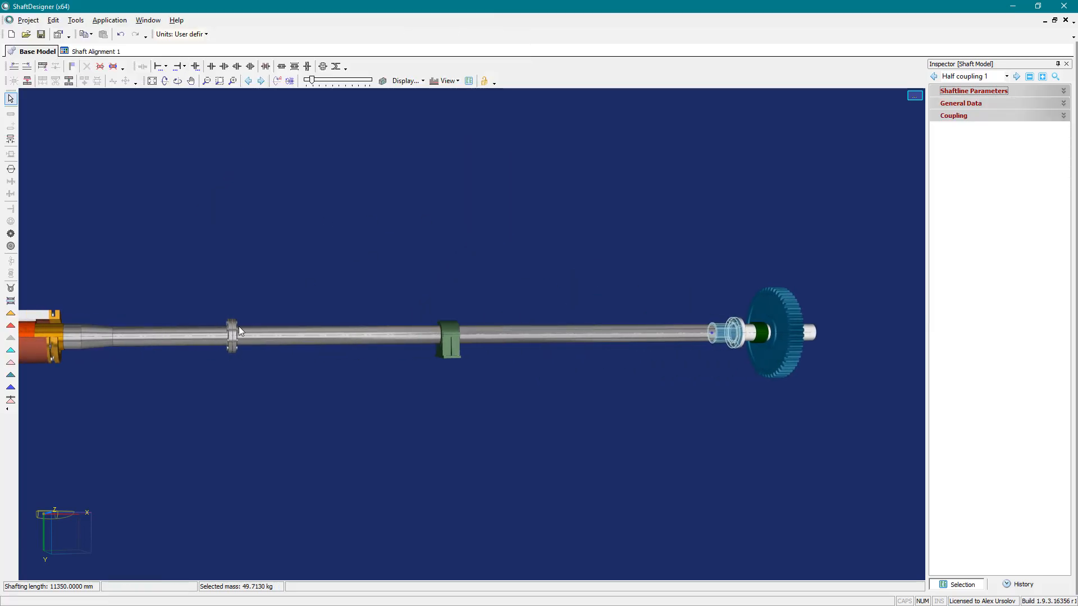
scroll(238, 325, "up", 3)
right_click(231, 340)
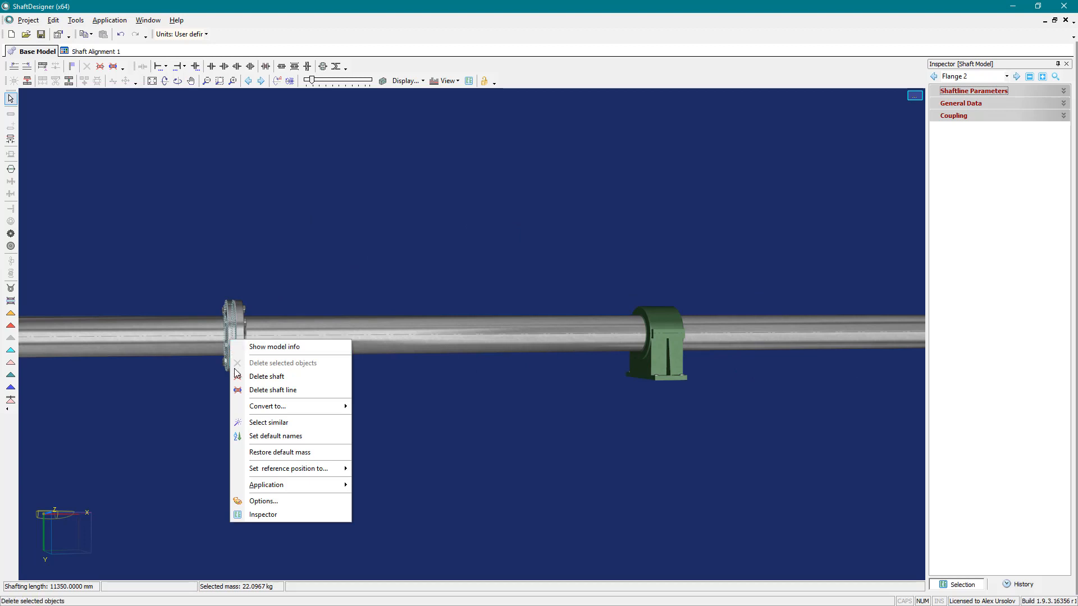
mouse_move(288, 406)
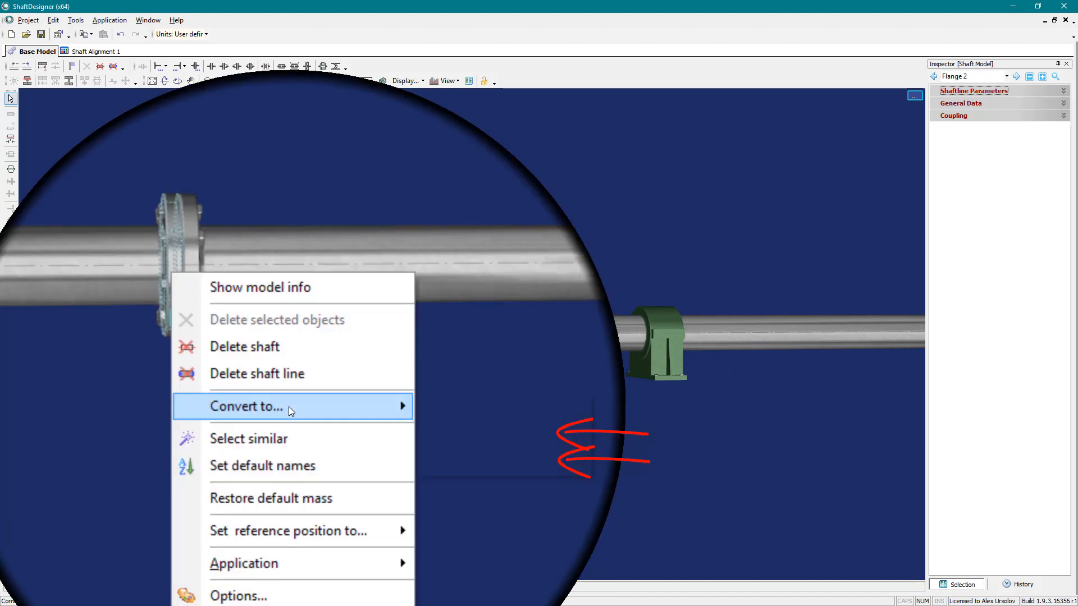
left_click(375, 421)
left_click(375, 421)
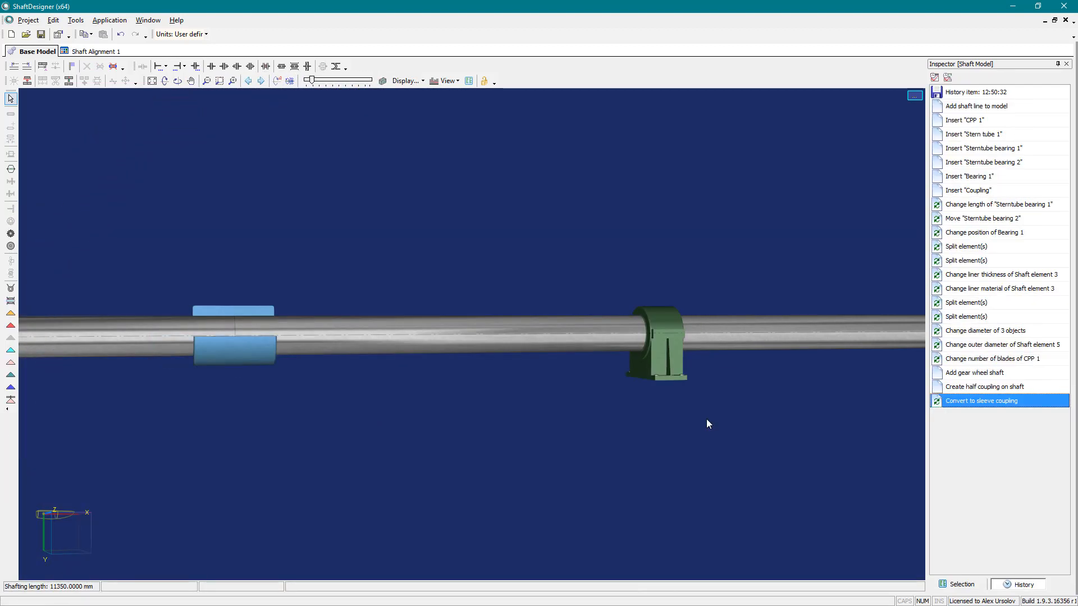
- Delete the gear wheel shaft from the forward end of the shaft line
scroll(707, 419, "down", 4)
left_click_drag(756, 382, 470, 383)
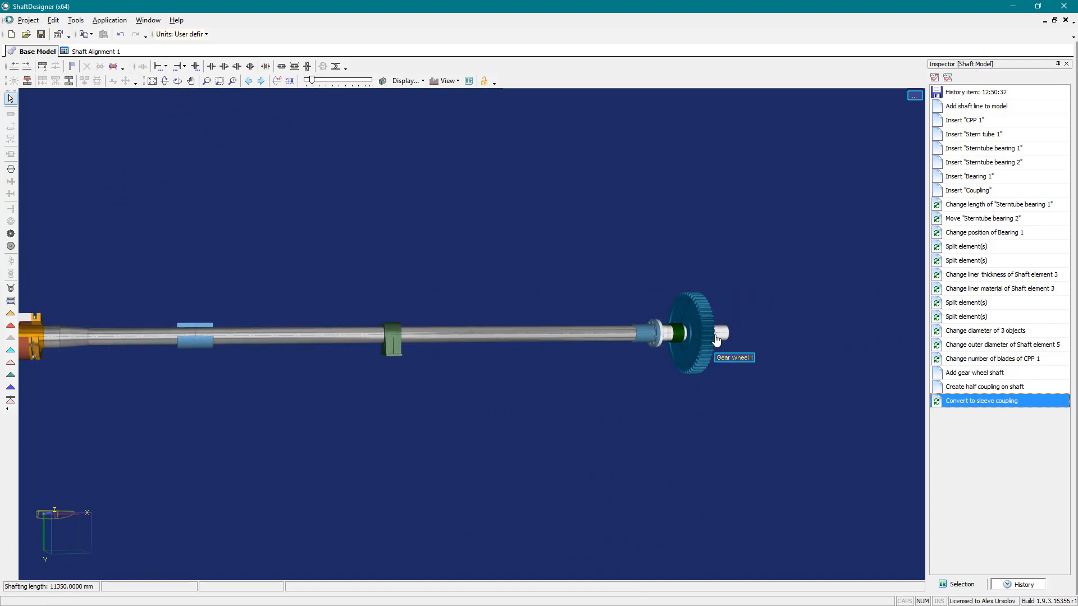
scroll(715, 339, "up", 5)
left_click(588, 332)
right_click(588, 332)
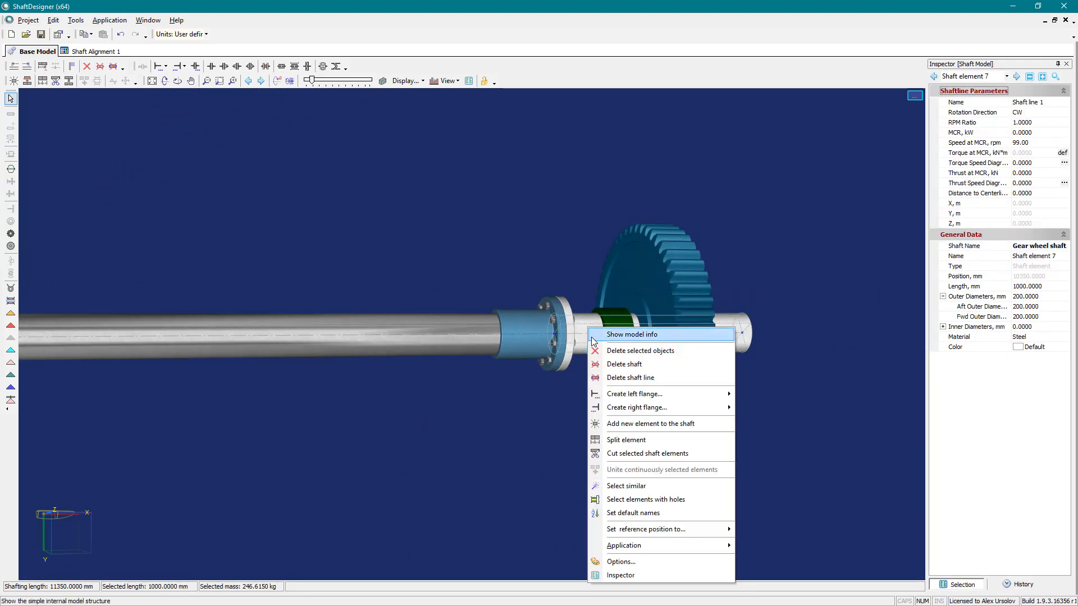
left_click(613, 364)
left_click(581, 323)
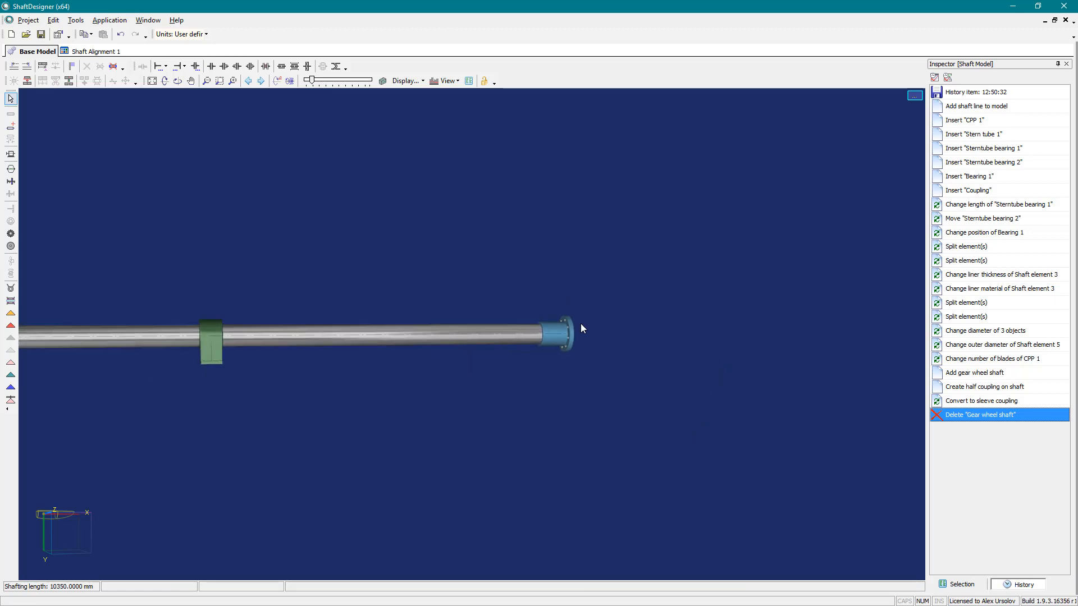
- Add a crank shaft for a two-stroke, 6-cylinder engine with a 200 mm main journal diameter and 318 mm crank length, reviewing its crankshaft and firing-order settings
left_click(6, 161)
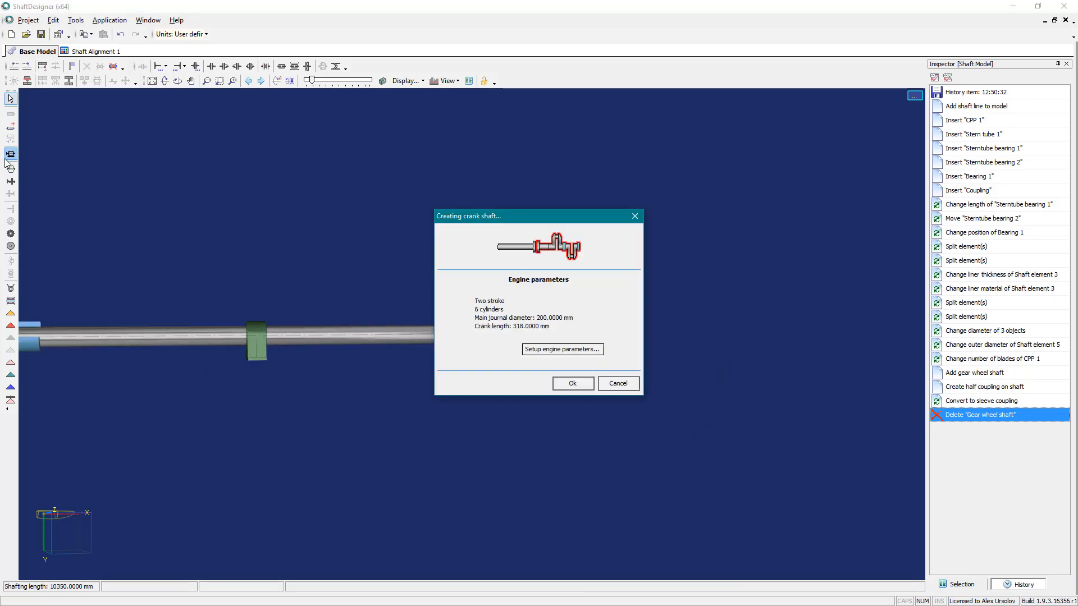
left_click(547, 351)
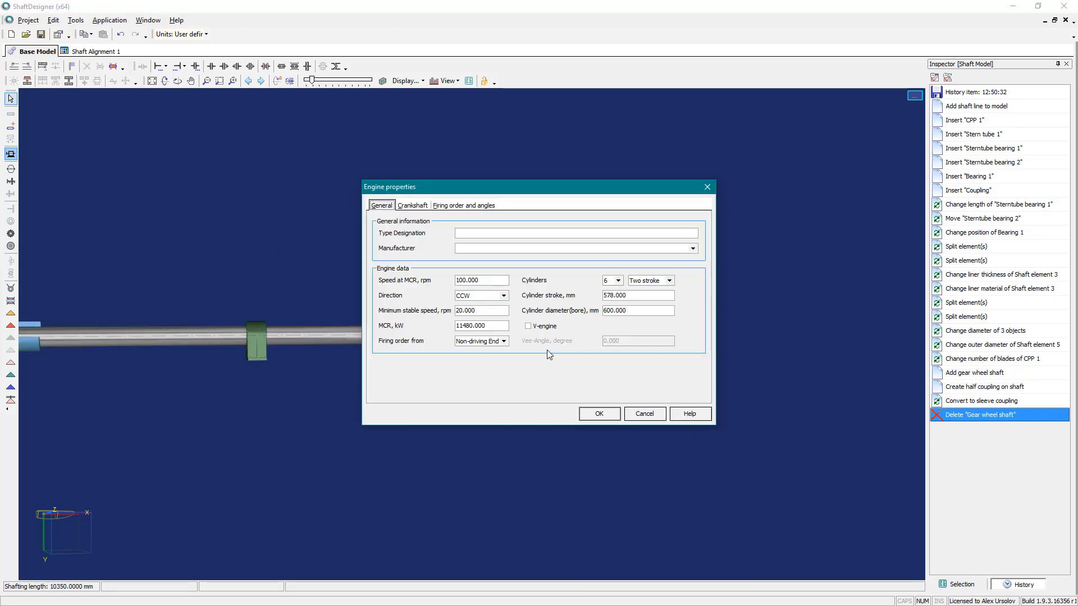
left_click(418, 205)
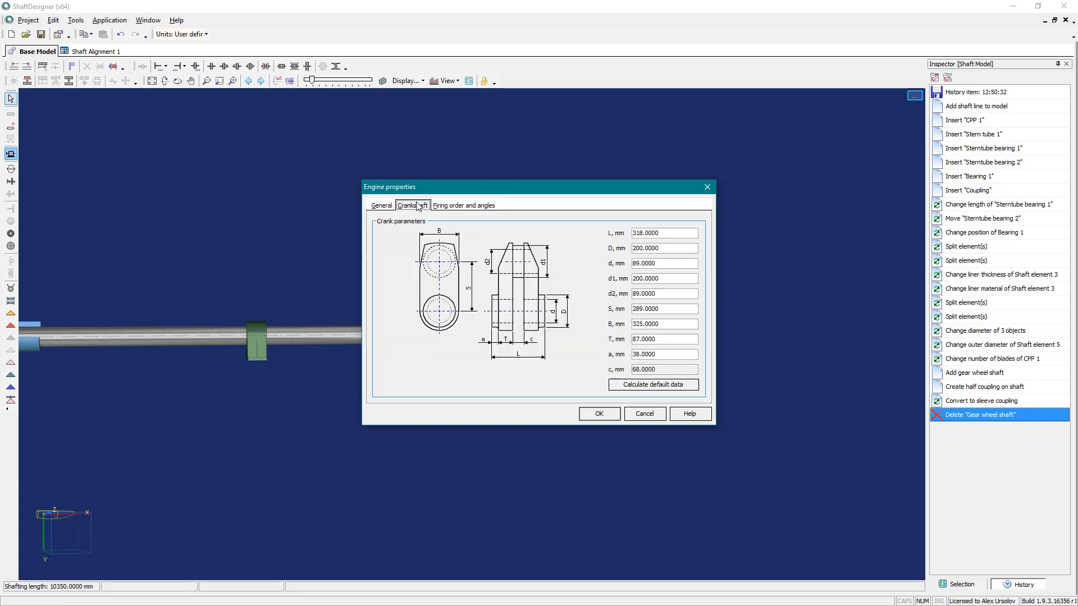
left_click(453, 206)
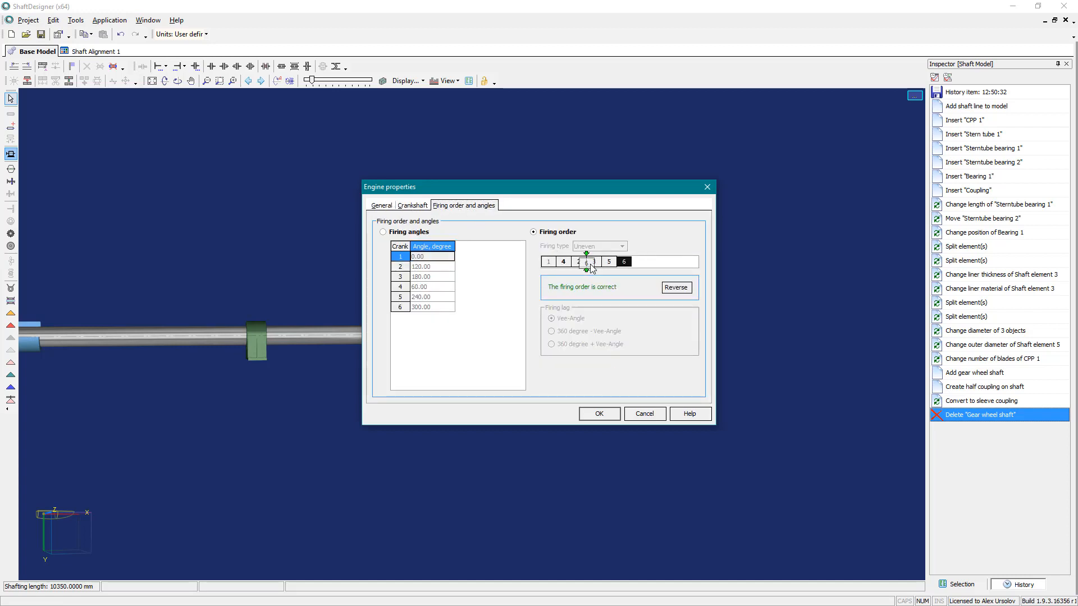
left_click(597, 413)
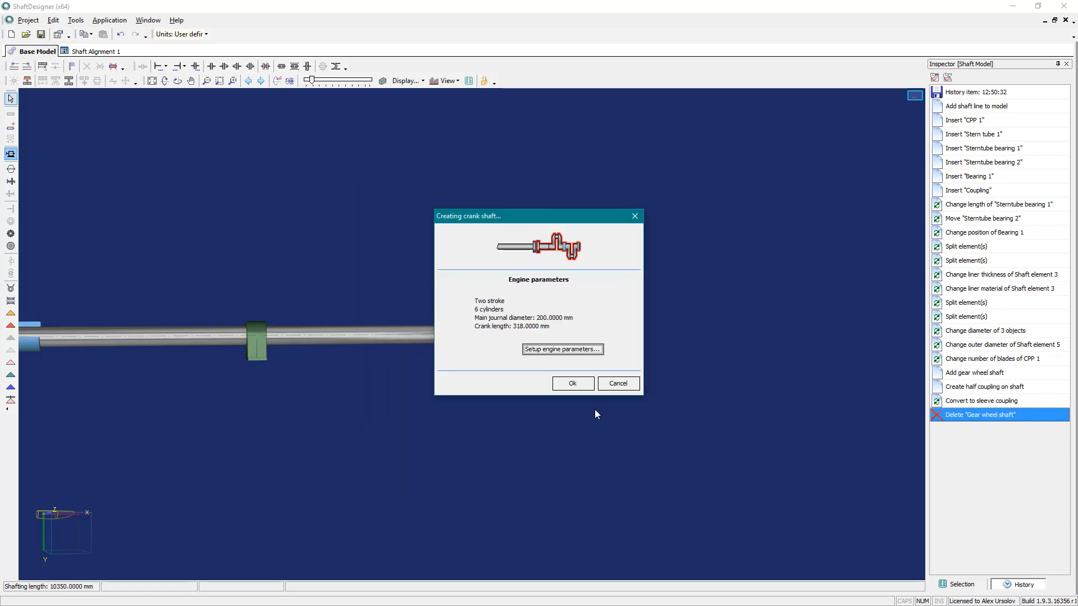
left_click(580, 382)
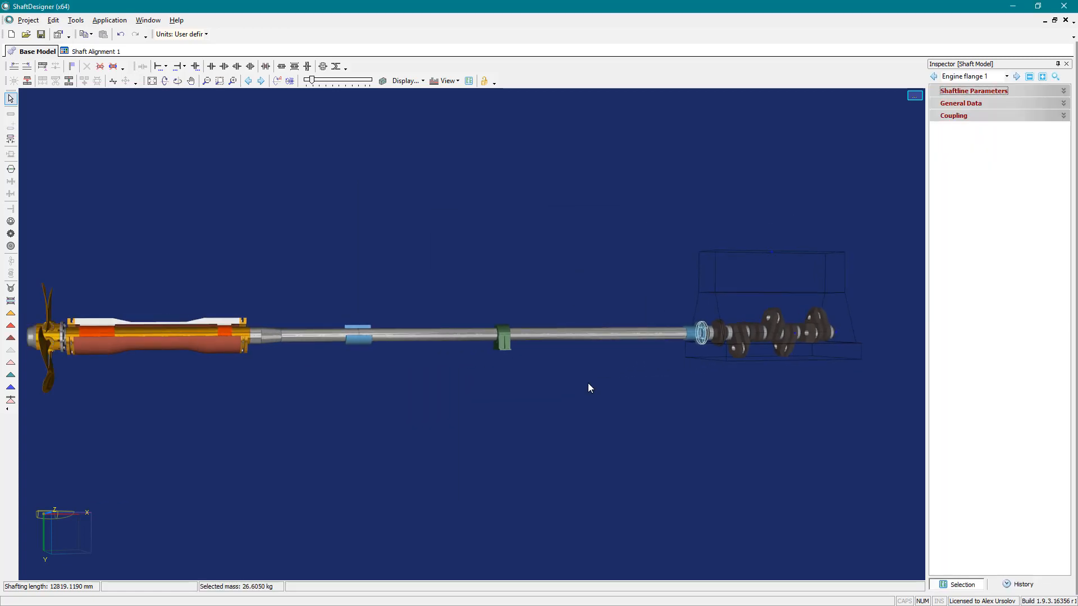
- Create a flexible coupling between the half coupling and the crank shaft's engine flange
scroll(719, 356, "up", 6)
left_click(499, 218)
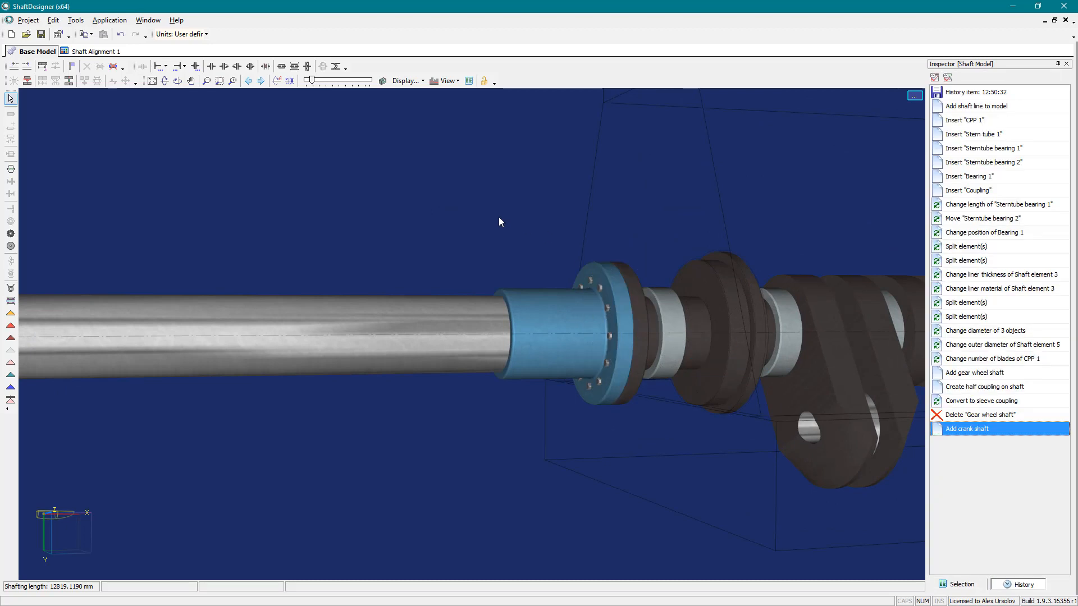
left_click(275, 79)
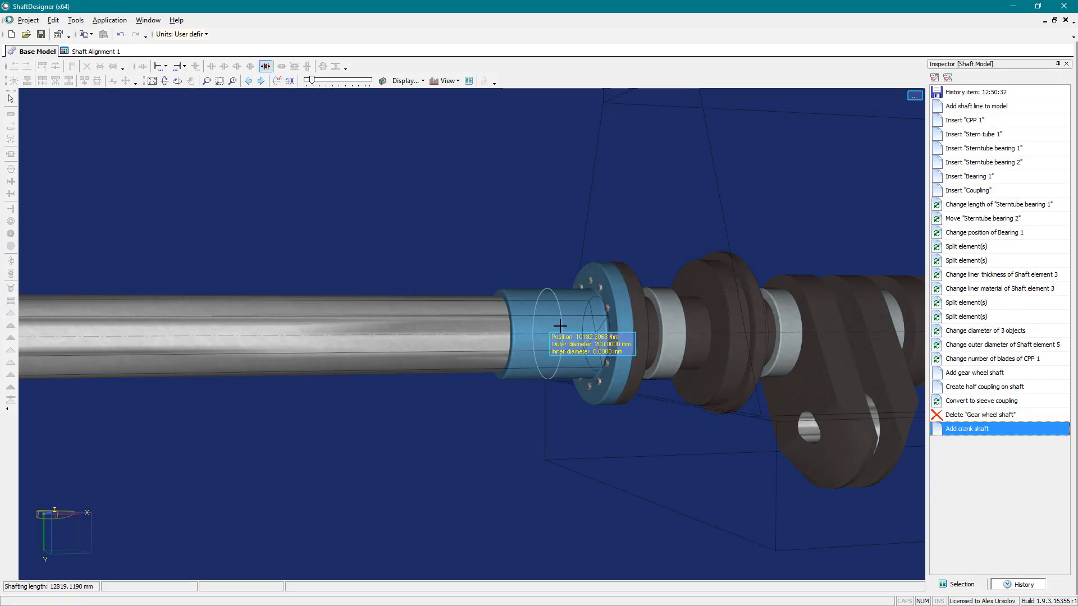
left_click(608, 339)
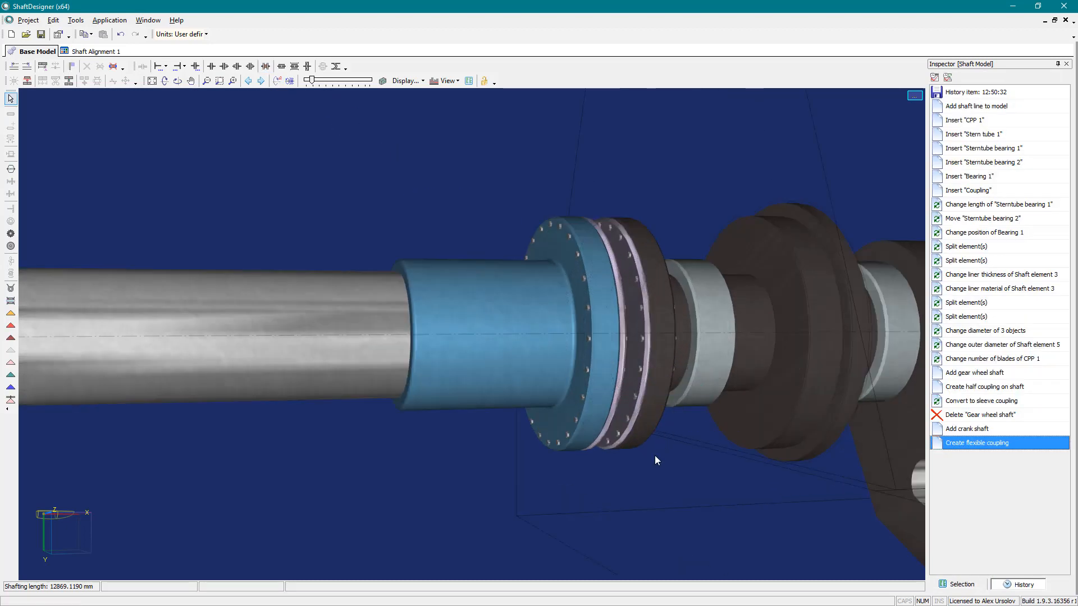
- Return the model to the history state in which the gear wheel shaft was added
scroll(624, 456, "up", 3)
scroll(556, 449, "down", 5)
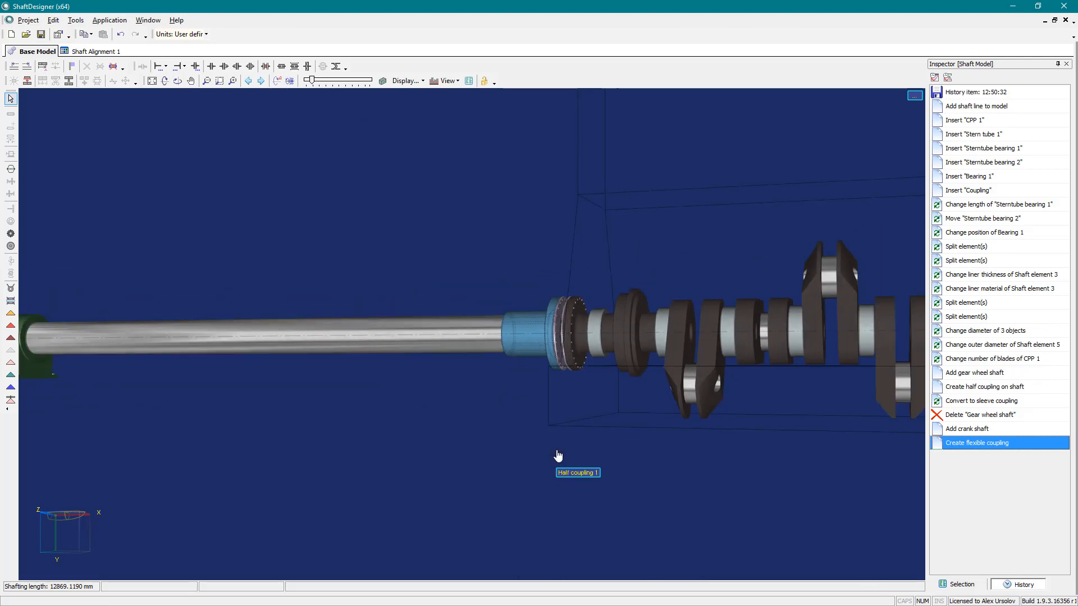
left_click_drag(504, 425, 577, 426)
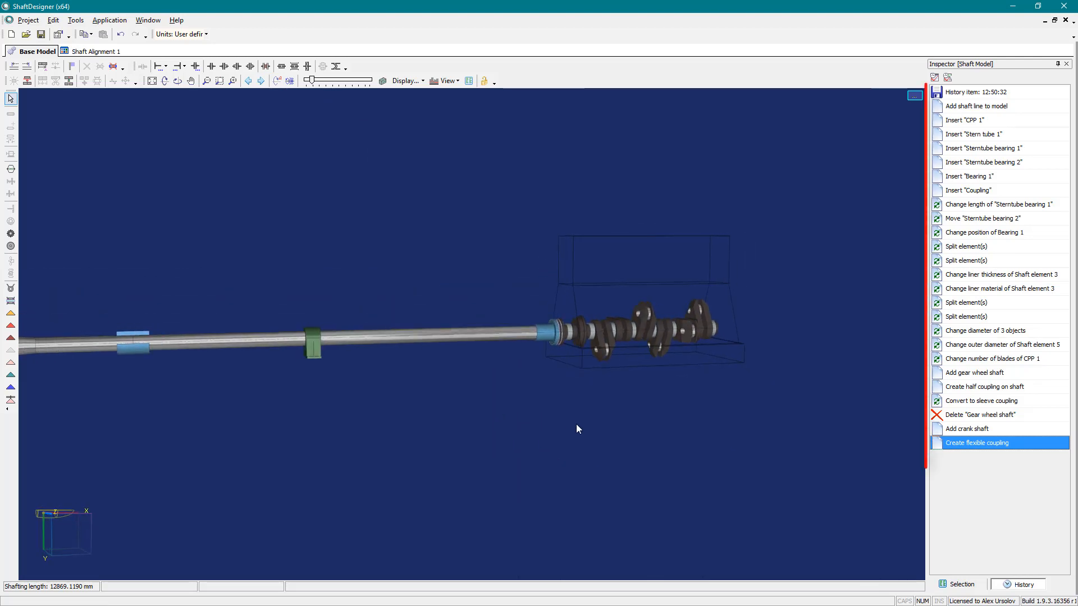
left_click(964, 375)
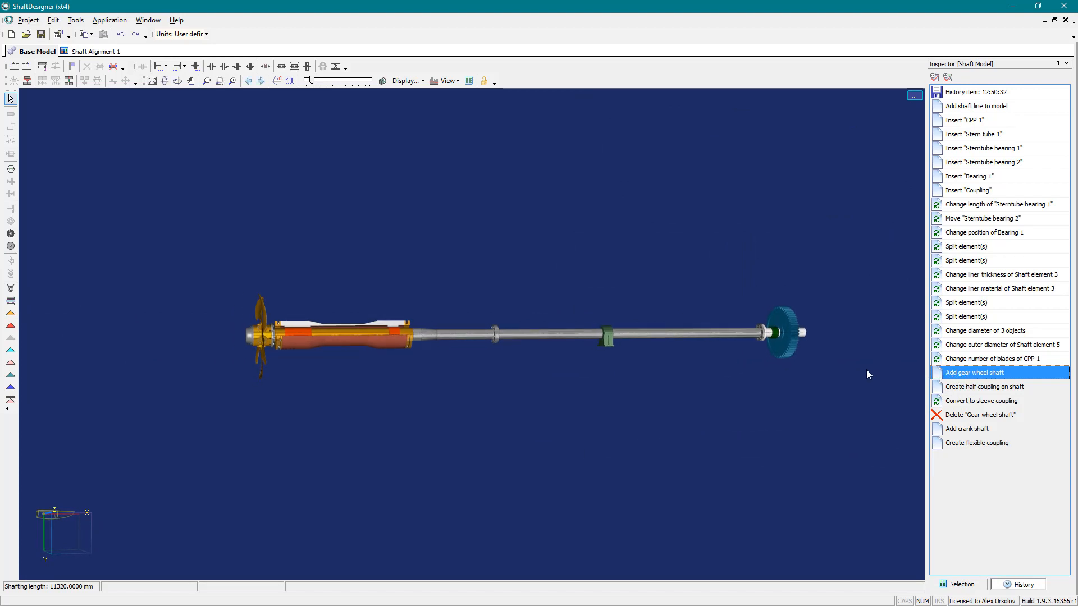
- Shorten the gear wheel shaft from its forward end to bring the total shafting length to about 11182 mm
scroll(866, 369, "up", 5)
left_click_drag(658, 373, 560, 372)
left_click(522, 334)
left_click_drag(527, 332, 496, 334)
- Set the gear wheel's teeth type to Helical with a helix angle of 10 degrees
left_click(410, 286)
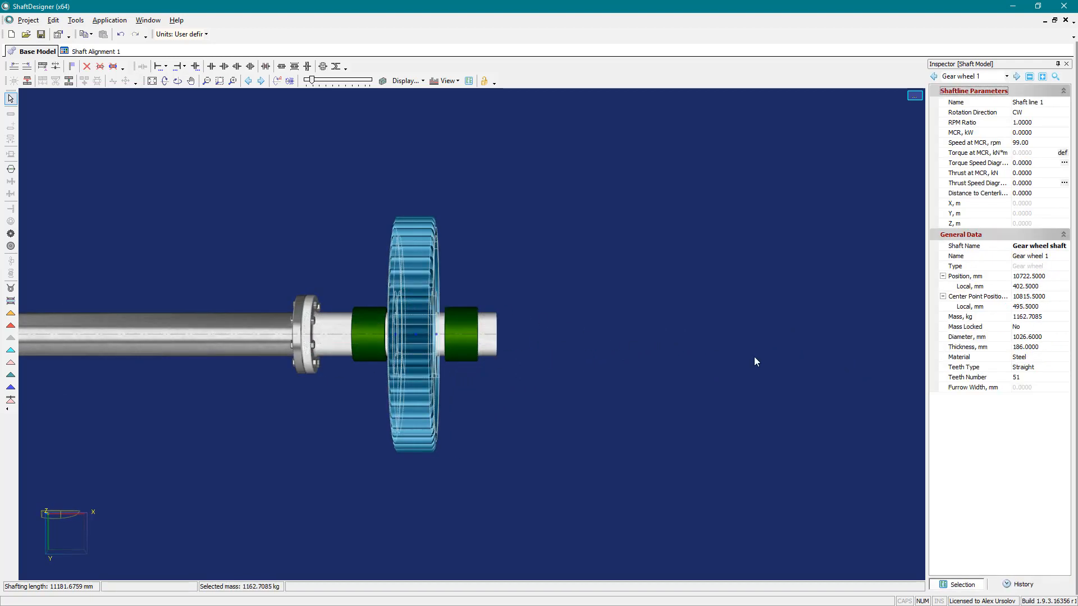
left_click(1046, 369)
left_click(1064, 368)
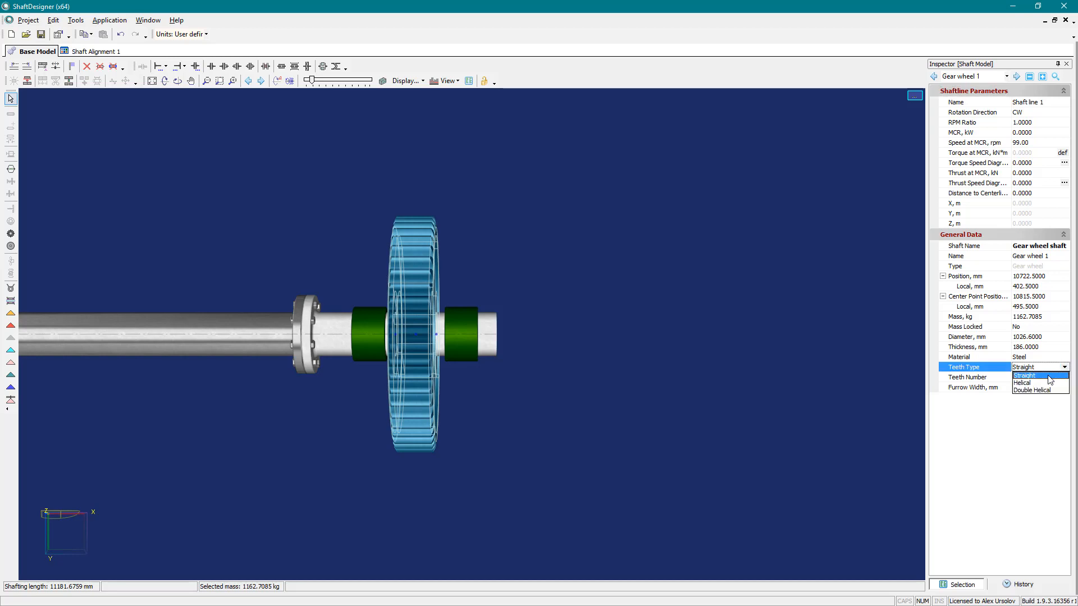
left_click(1038, 385)
left_click(1027, 376)
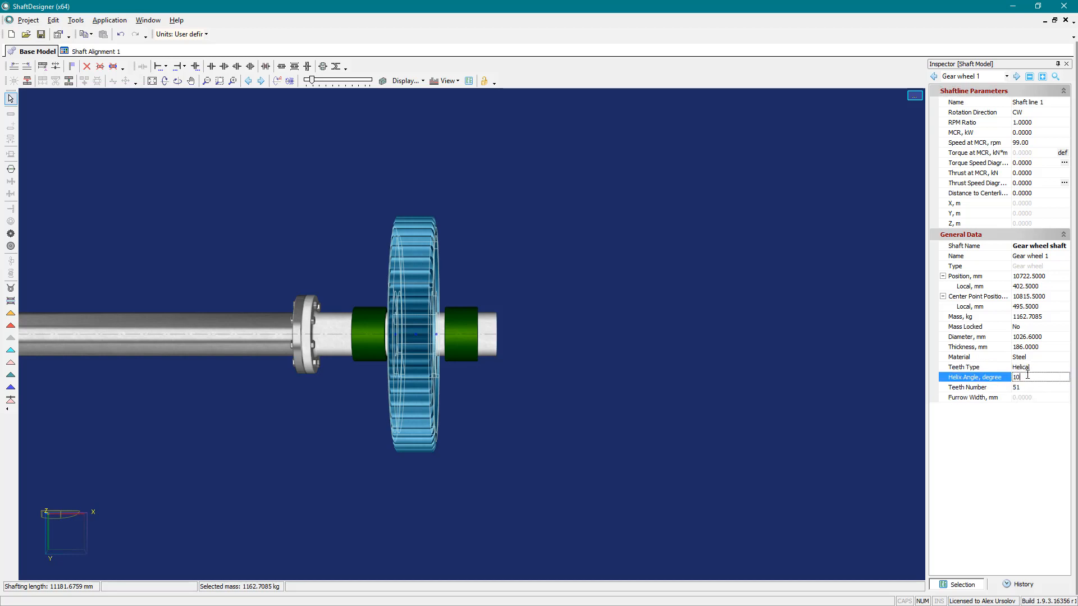
key("Return")
mouse_move(607, 396)
left_mouse_down()
mouse_move(614, 390)
mouse_move(597, 386)
left_mouse_up()
left_click(597, 385)
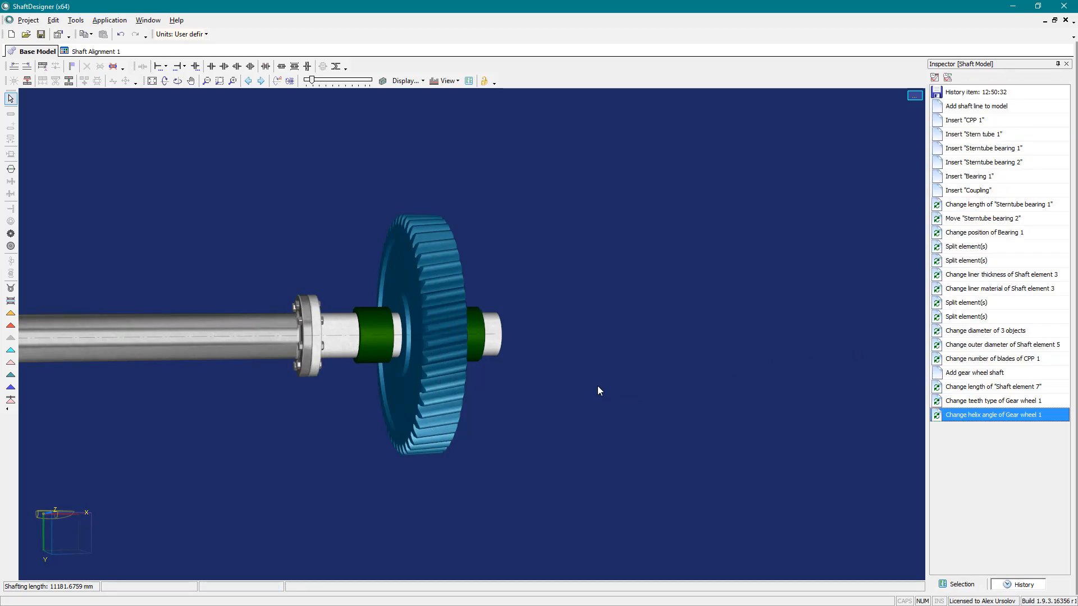
- Delete the two gear bearings on either side of the gear wheel
left_click(481, 350)
left_click(372, 344, "ctrl")
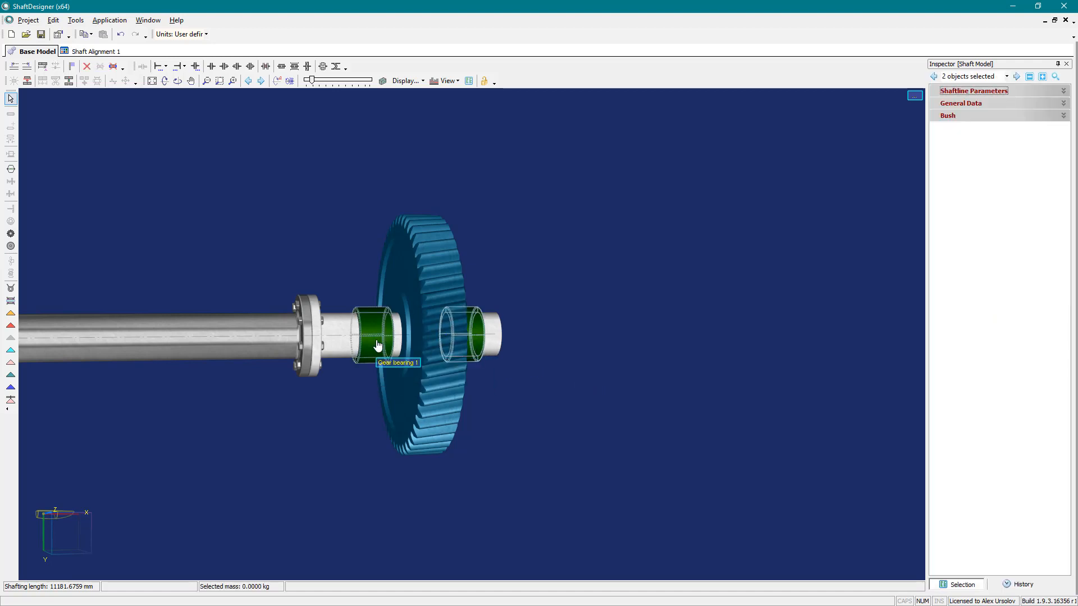
key("Delete")
- Place roller bearings on both sides of the gear wheel, centred about 246 mm and 733 mm along the gear wheel shaft
left_click(10, 374)
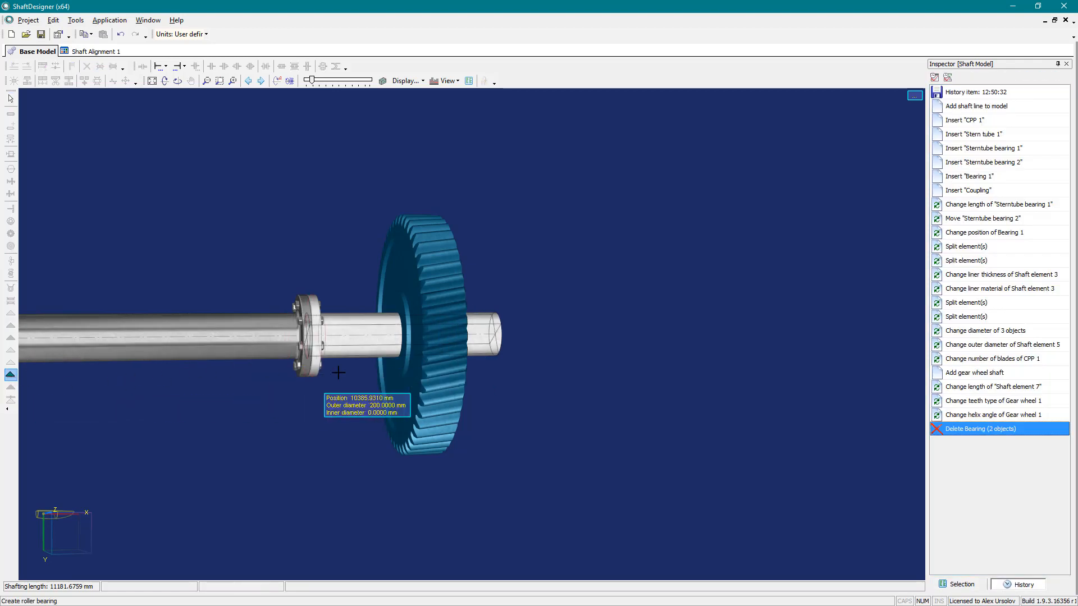
left_click(364, 407)
left_click_drag(365, 408, 261, 408)
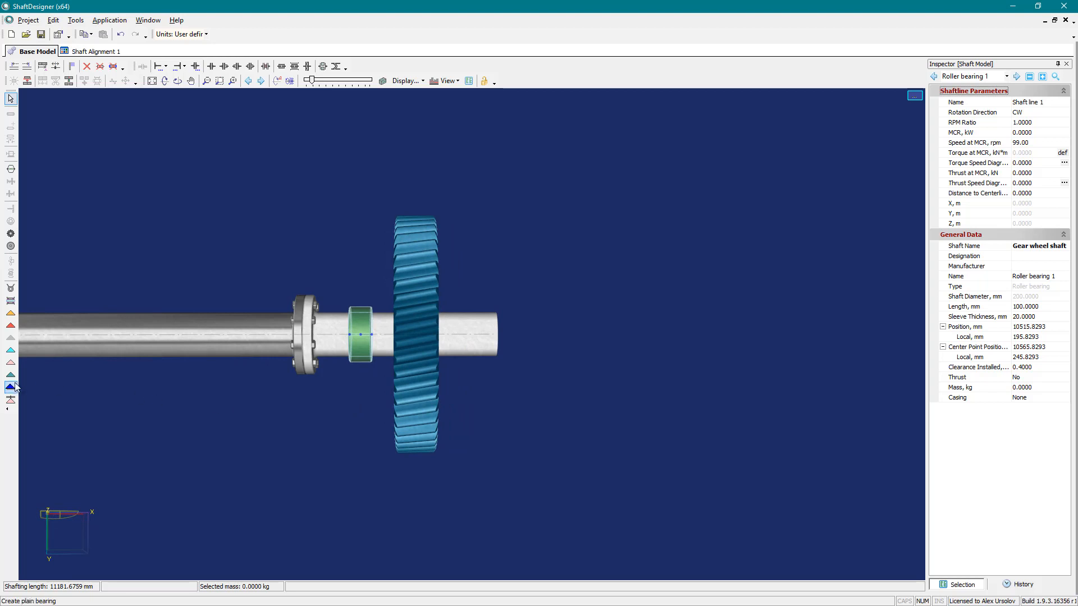
left_click(468, 376)
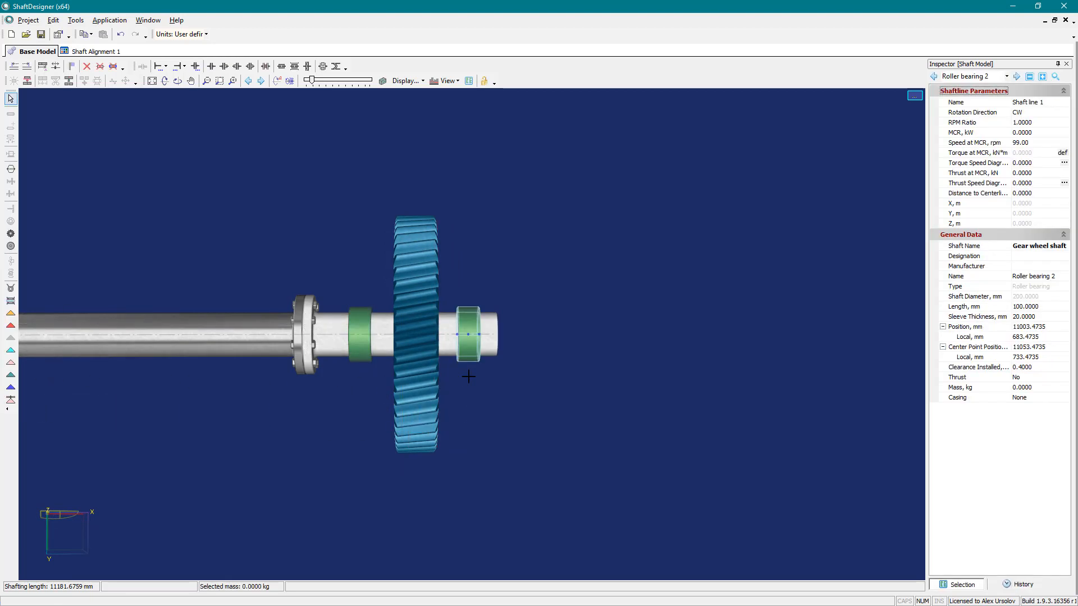
- Make the roller bearing aft of the gear wheel a thrust bearing by setting Thrust to Yes
left_click(365, 358)
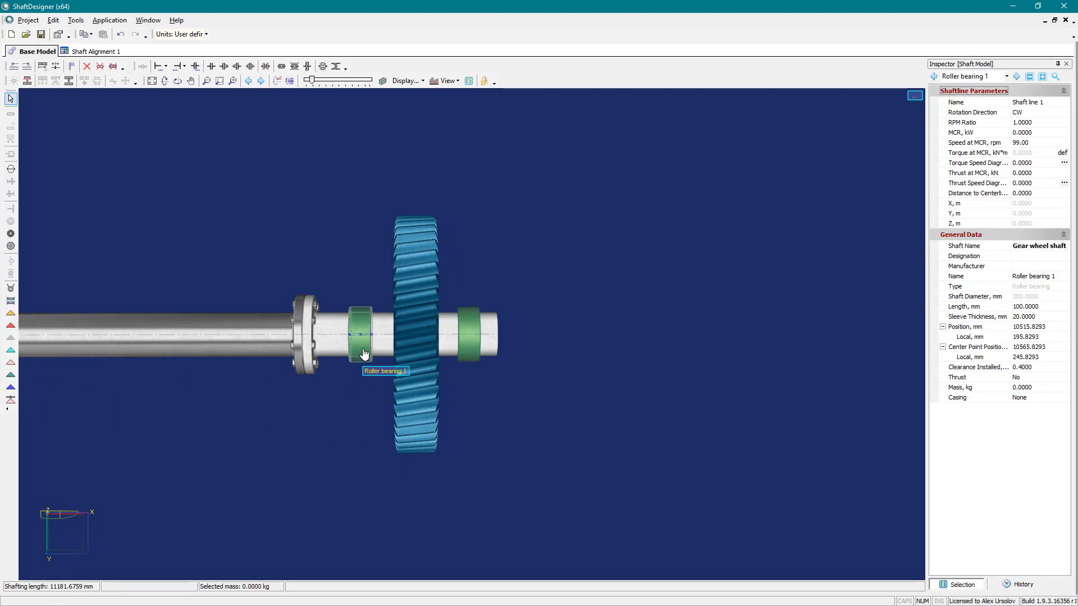
left_click(1025, 378)
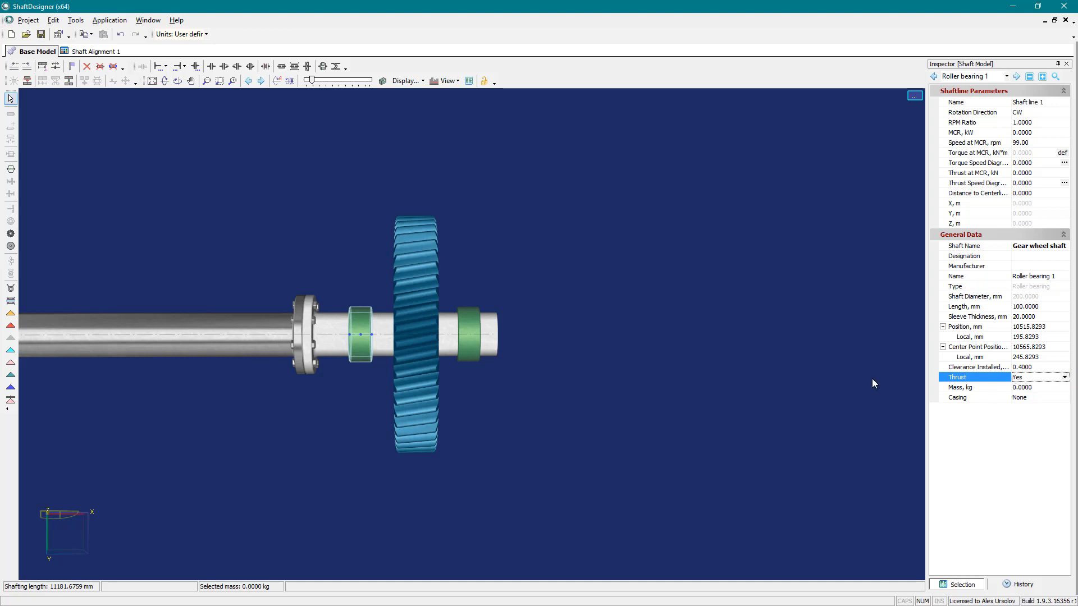
left_click(641, 318)
scroll(222, 286, "down", 5)
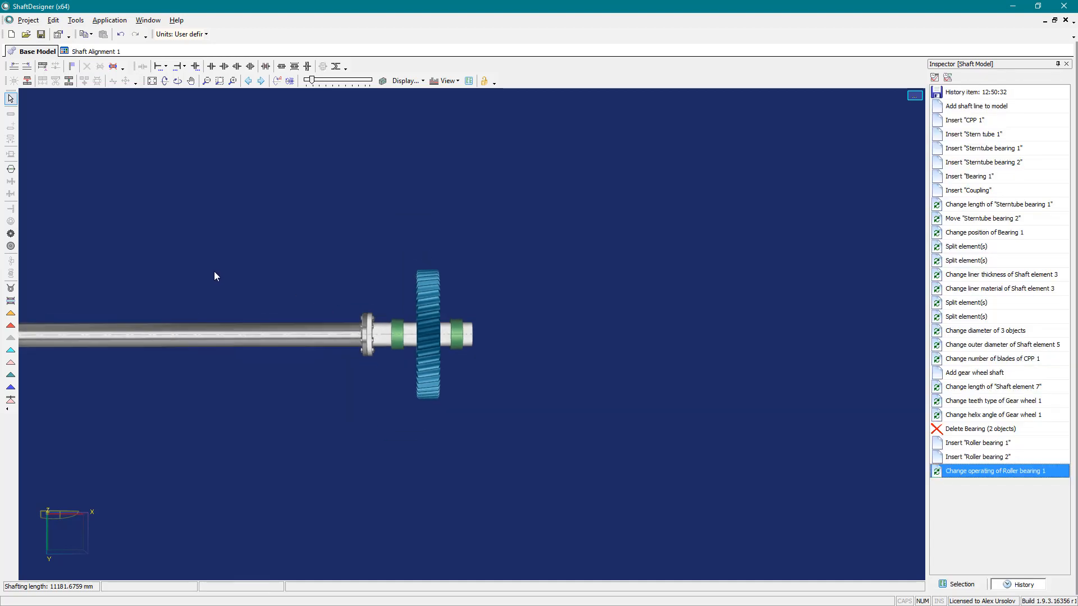
- Inspect the complete shaft line from propeller to gear wheel with shaft autorotation running, and stop the rotation
left_click_drag(158, 287, 584, 300)
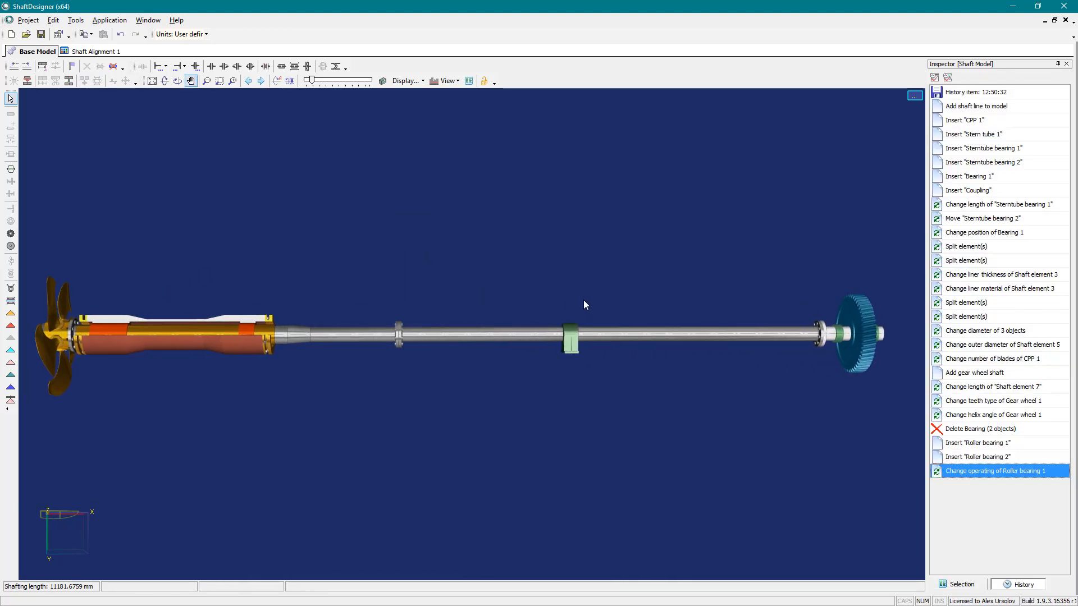
left_click(277, 80)
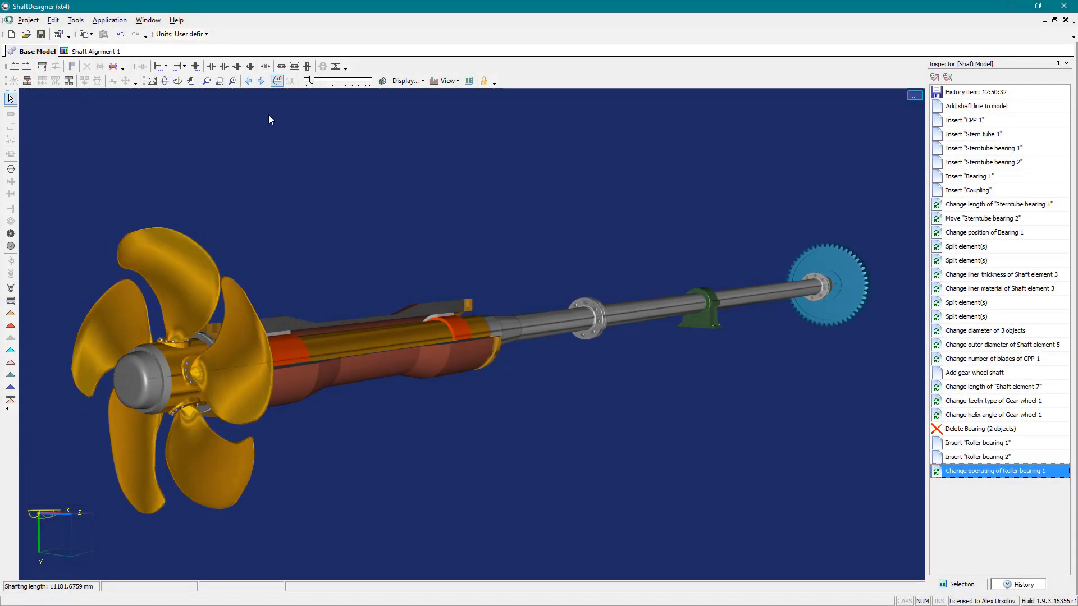
left_click(278, 82)
- Create a new Shaft Alignment calculation and an advanced Whirling Vibration calculation from the shaft model
left_click(109, 20)
left_click(135, 34)
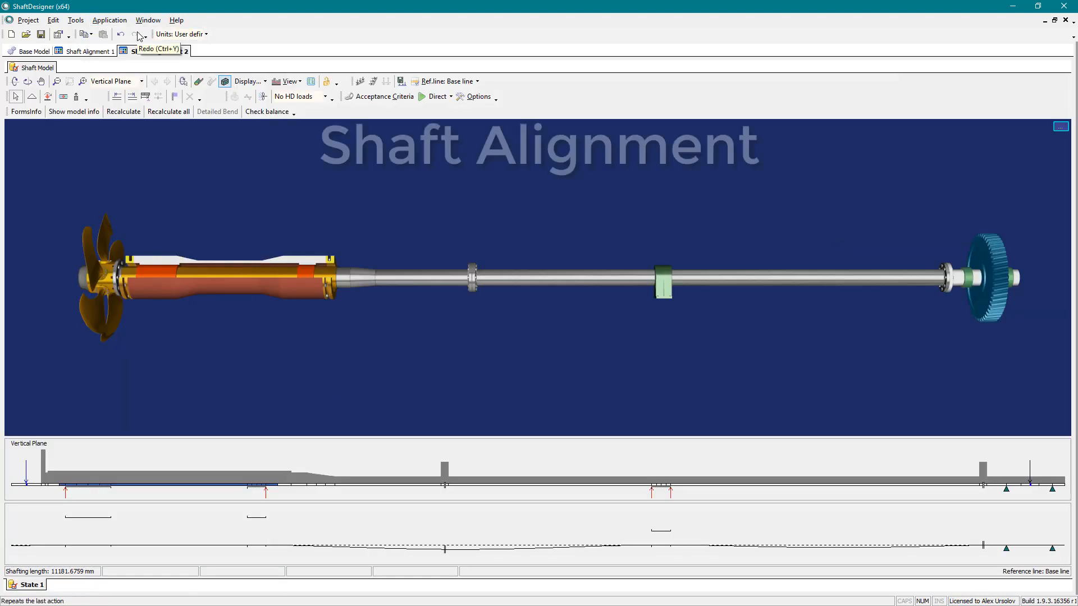
left_click(109, 20)
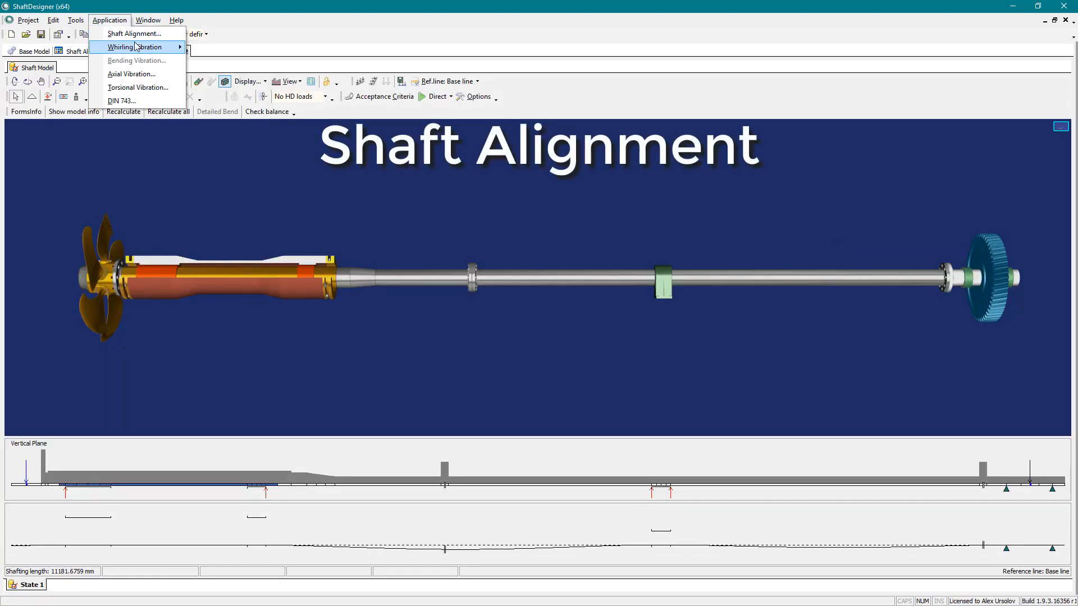
mouse_move(124, 46)
left_click(209, 63)
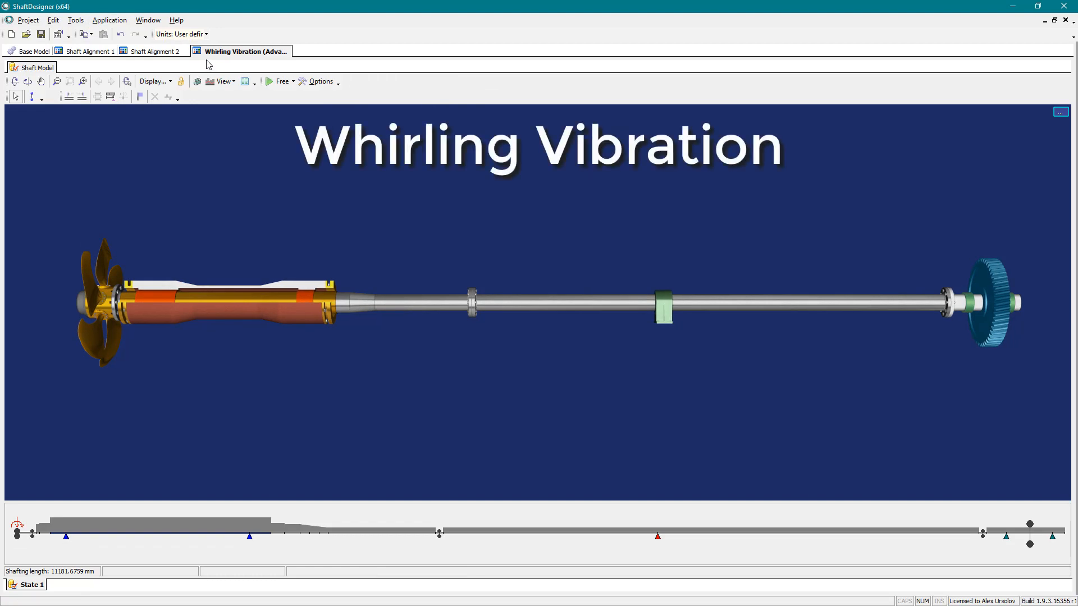
- Add a Torsional Vibration calculation and an Axial Vibration calculation for the same shaft line
left_click(116, 21)
left_click(126, 85)
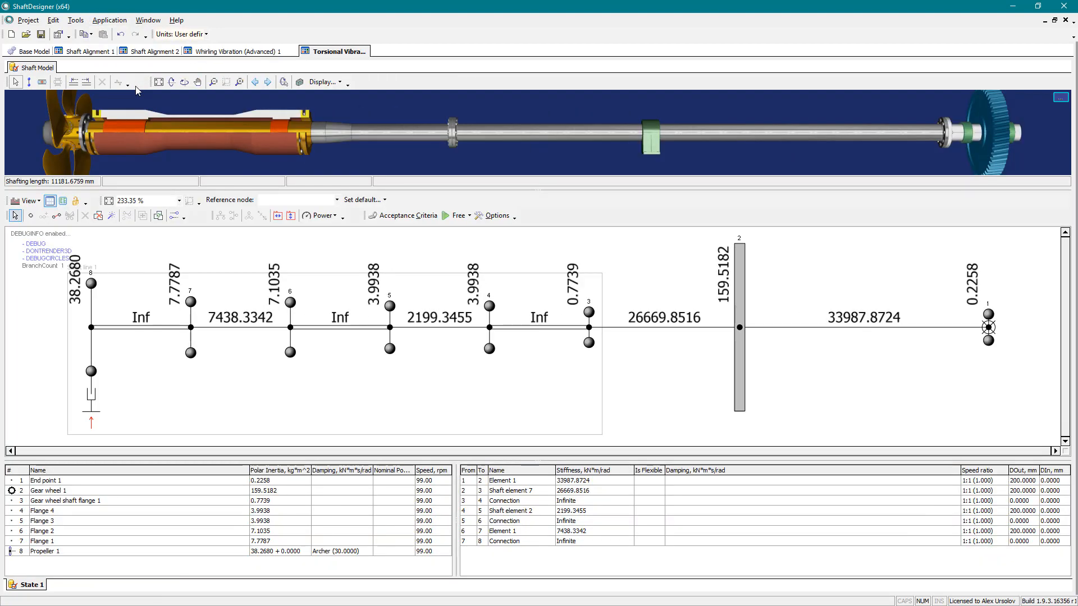
left_click(109, 20)
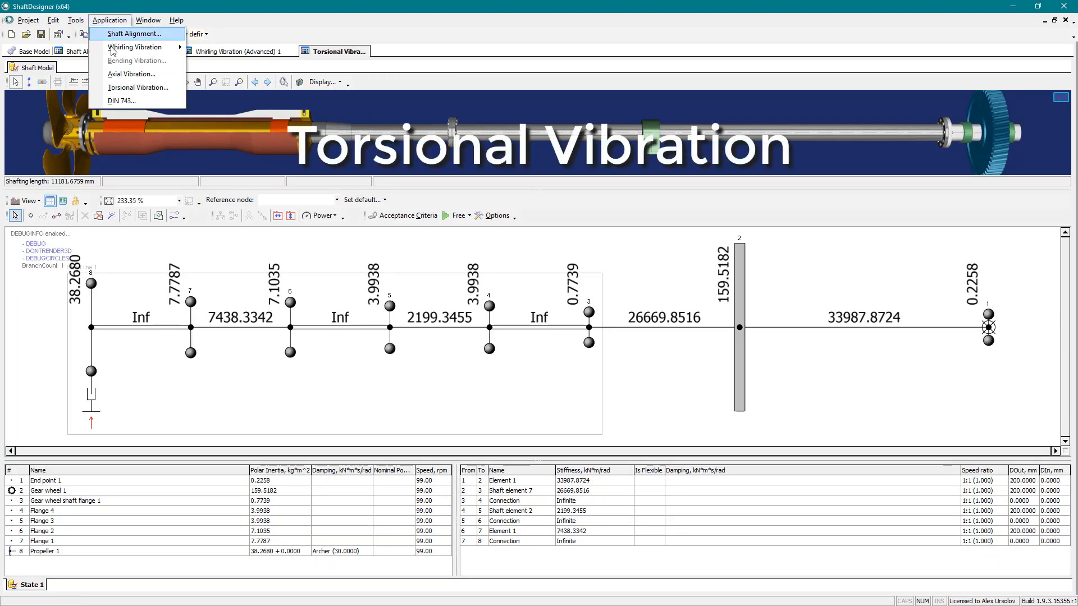
left_click(119, 77)
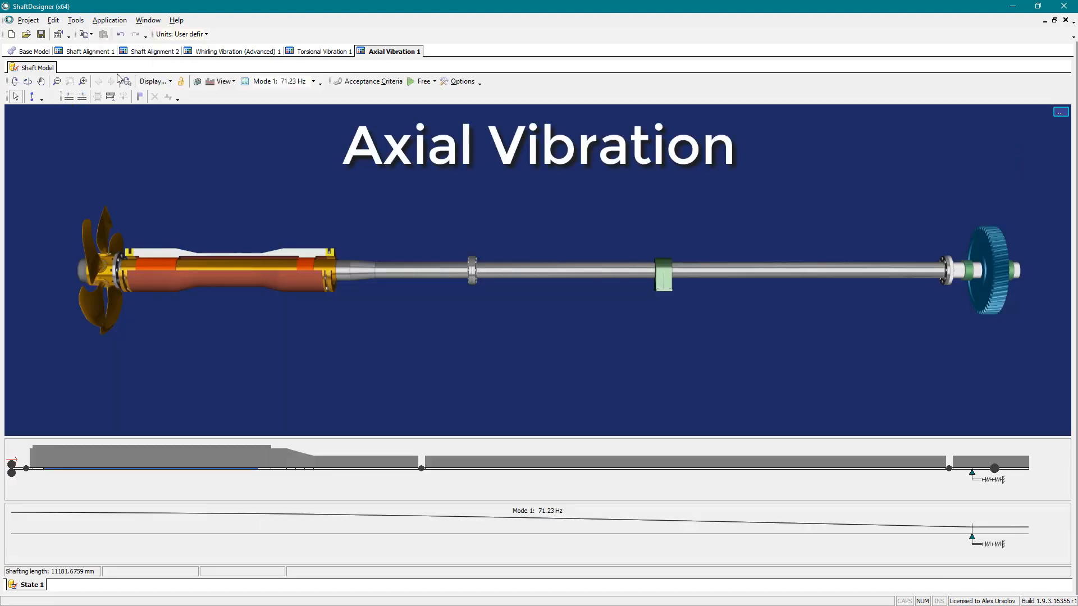